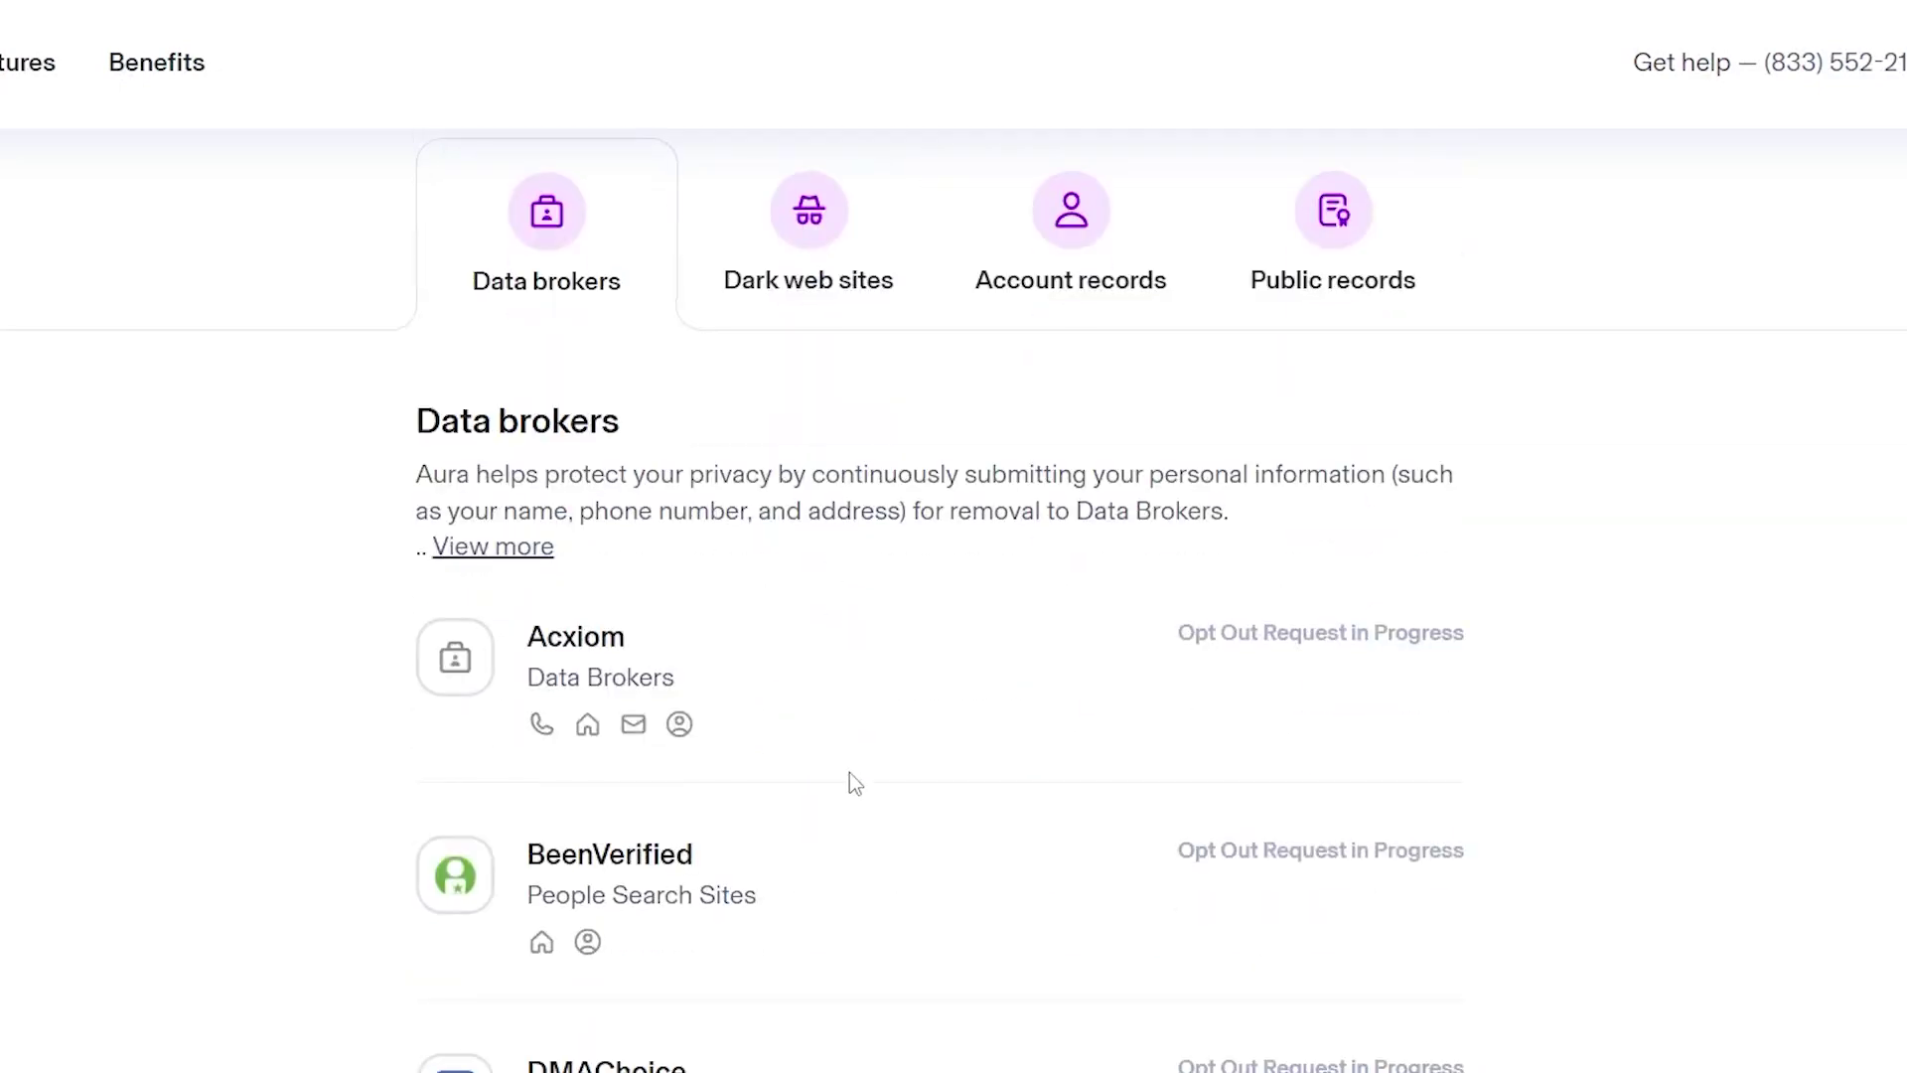
Return to the Aura home dashboard and open a 'Login credentials found' alert's details
{"action": "scroll", "coordinate": [850, 775], "scroll_direction": "down", "scroll_amount": 2}
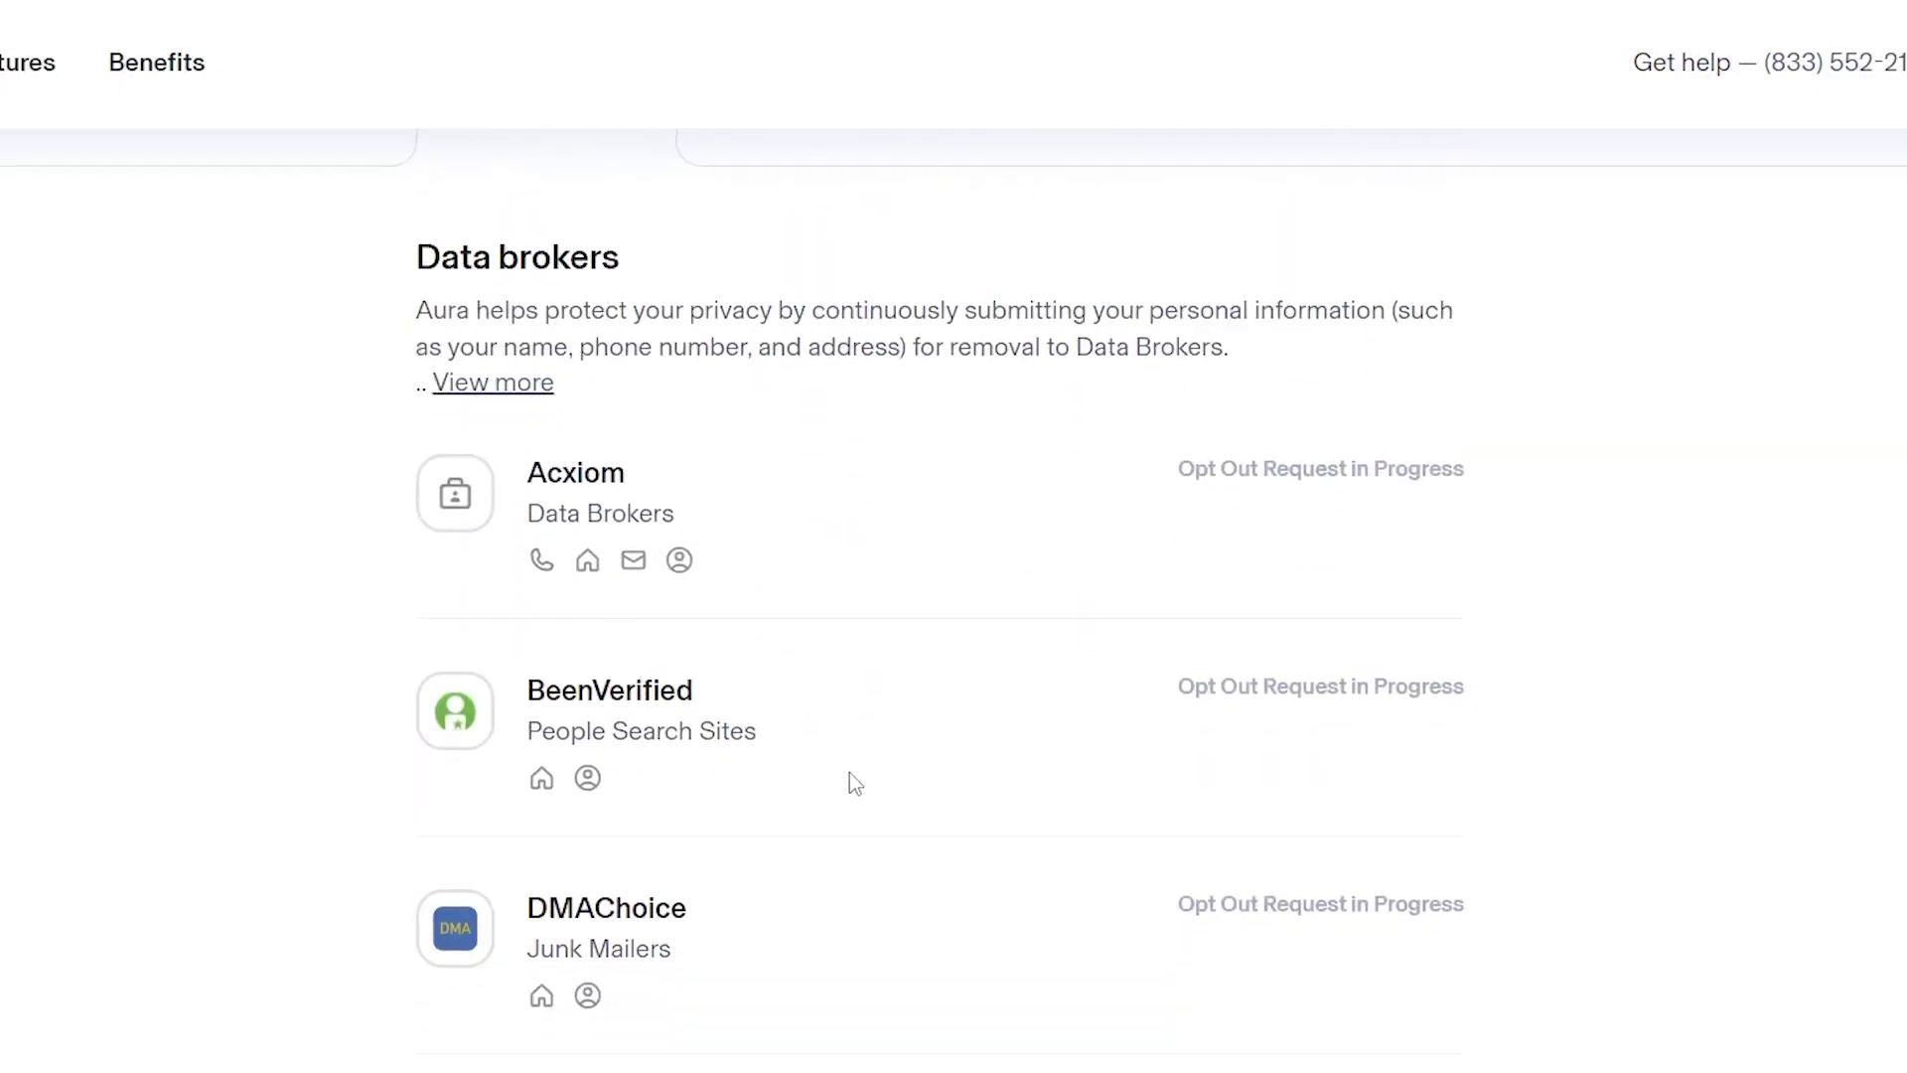
{"action": "scroll", "coordinate": [849, 772], "scroll_direction": "down", "scroll_amount": 1}
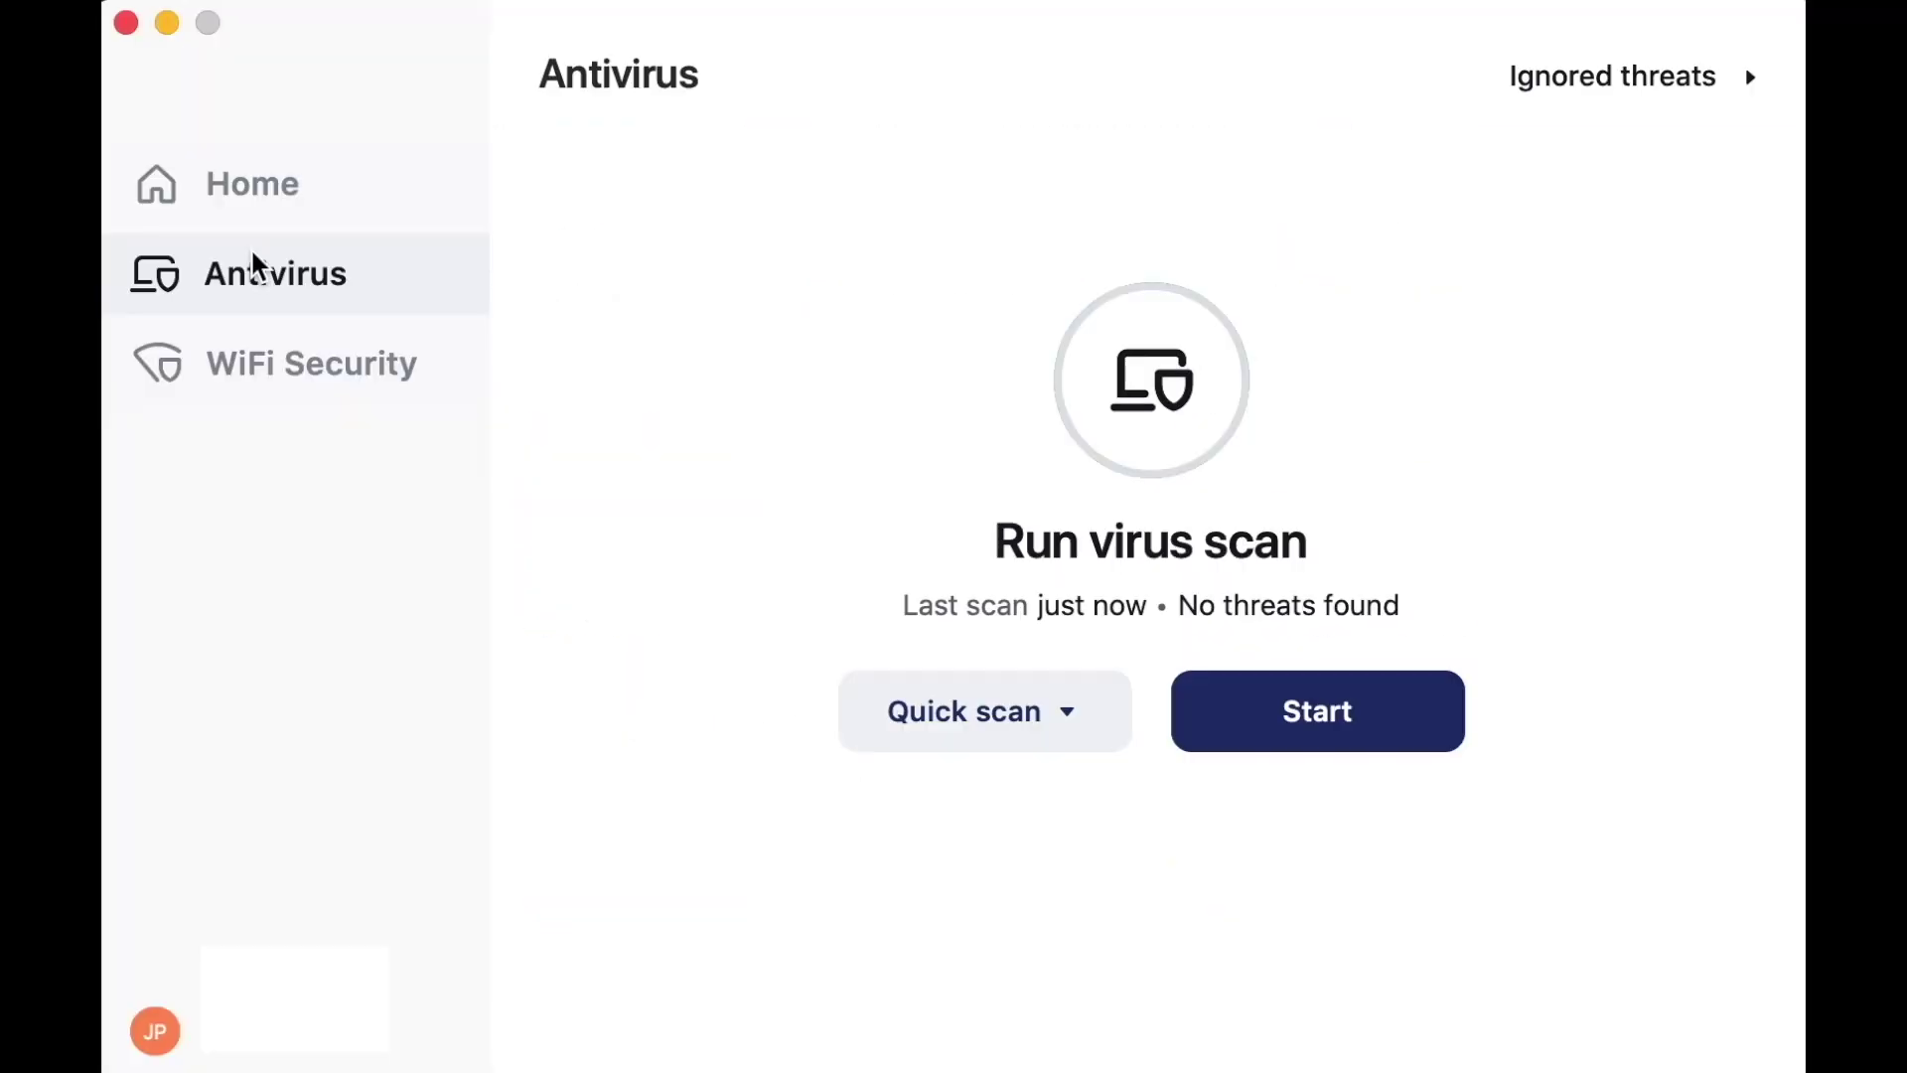
{"action": "left_click", "coordinate": [239, 202]}
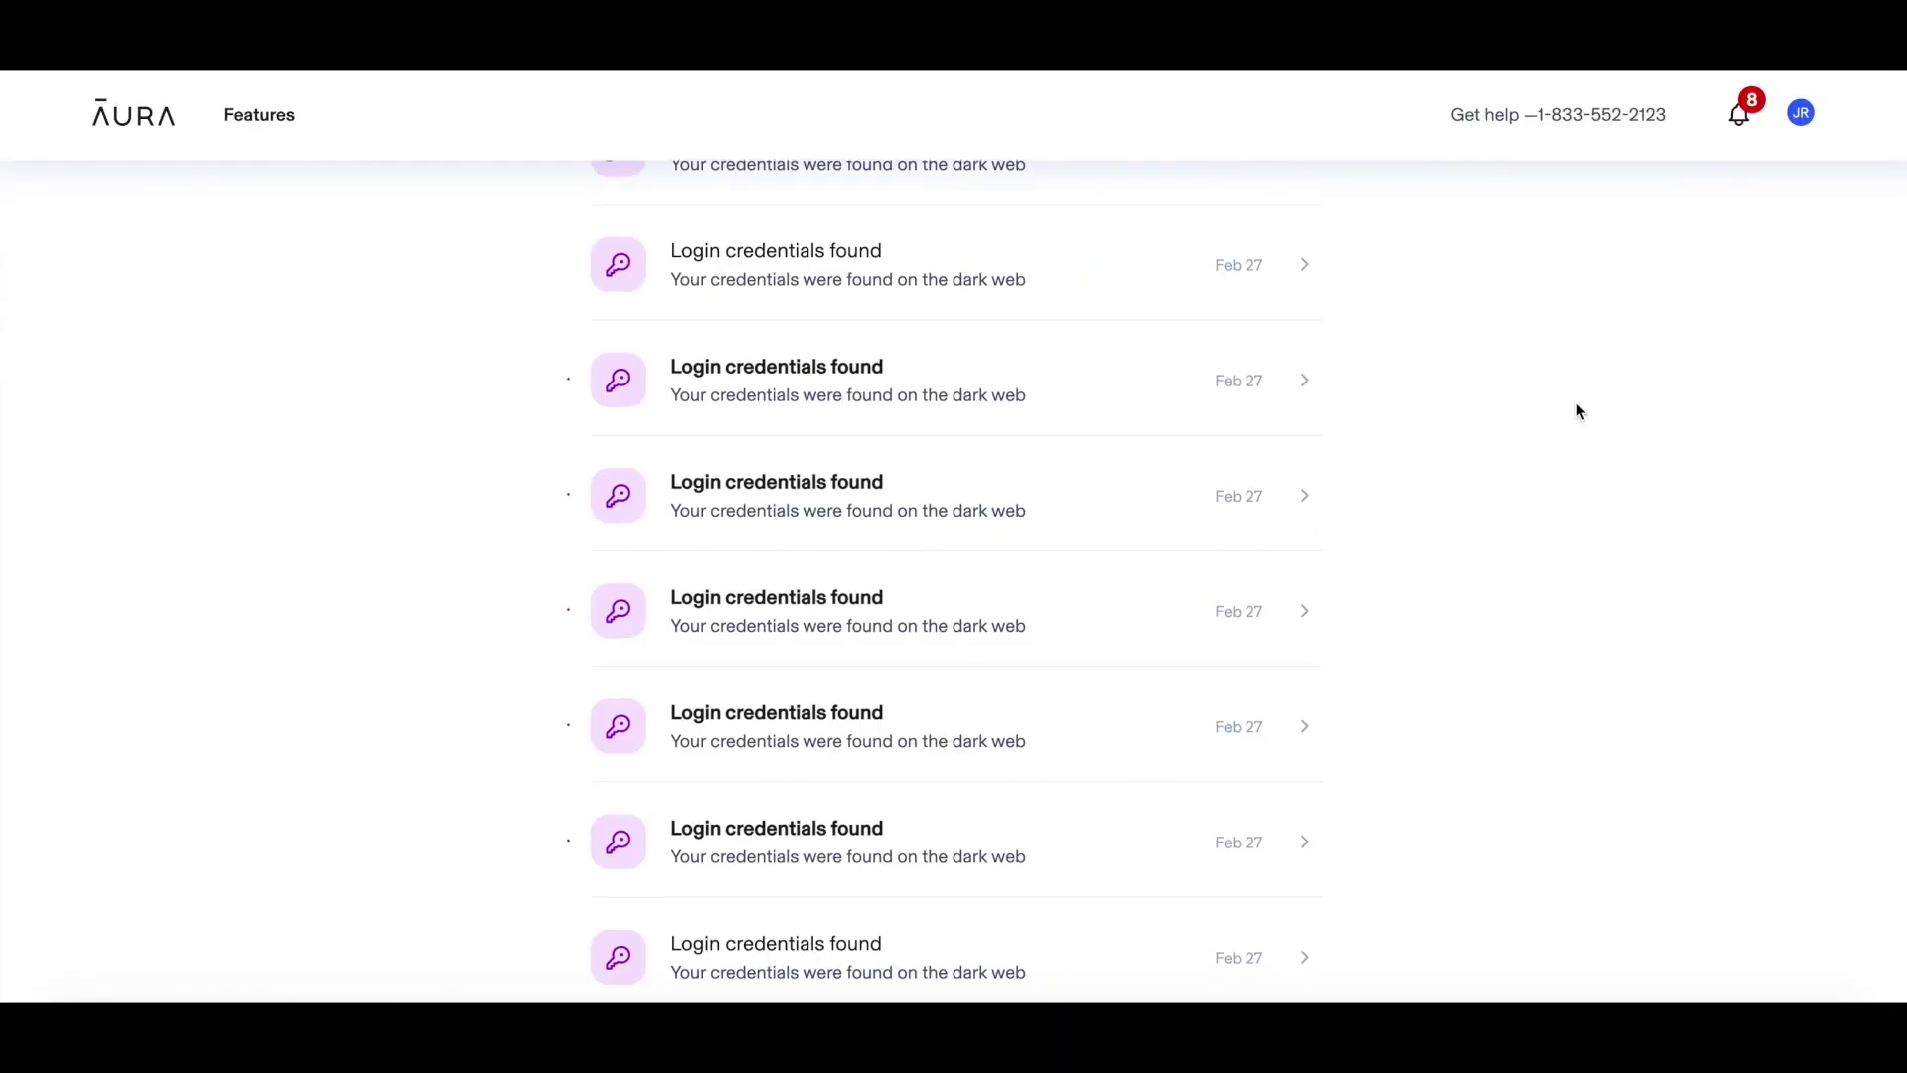
{"action": "left_click", "coordinate": [1197, 667]}
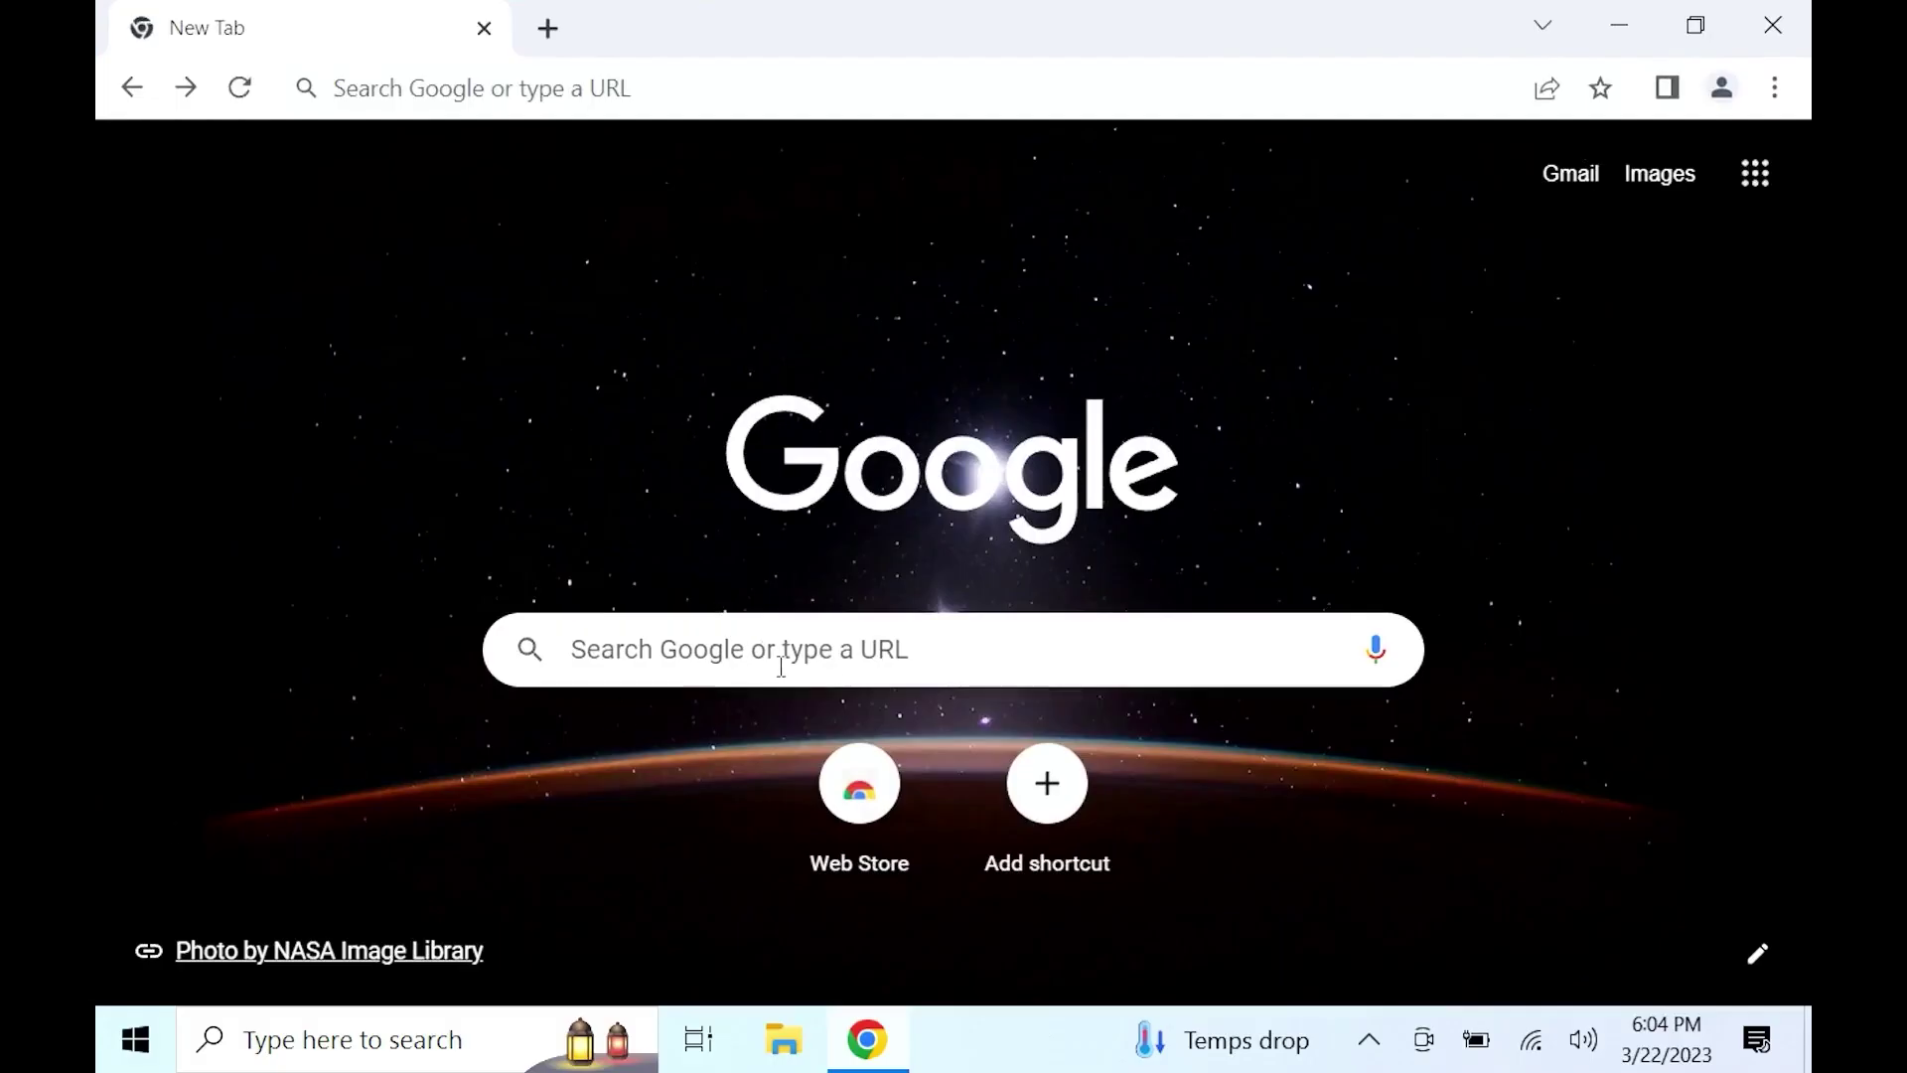
Search Google for 'swicd' and open the steam-deck-windows-usermode-driver GitHub repository, reading down to its README
{"action": "left_click", "coordinate": [718, 635]}
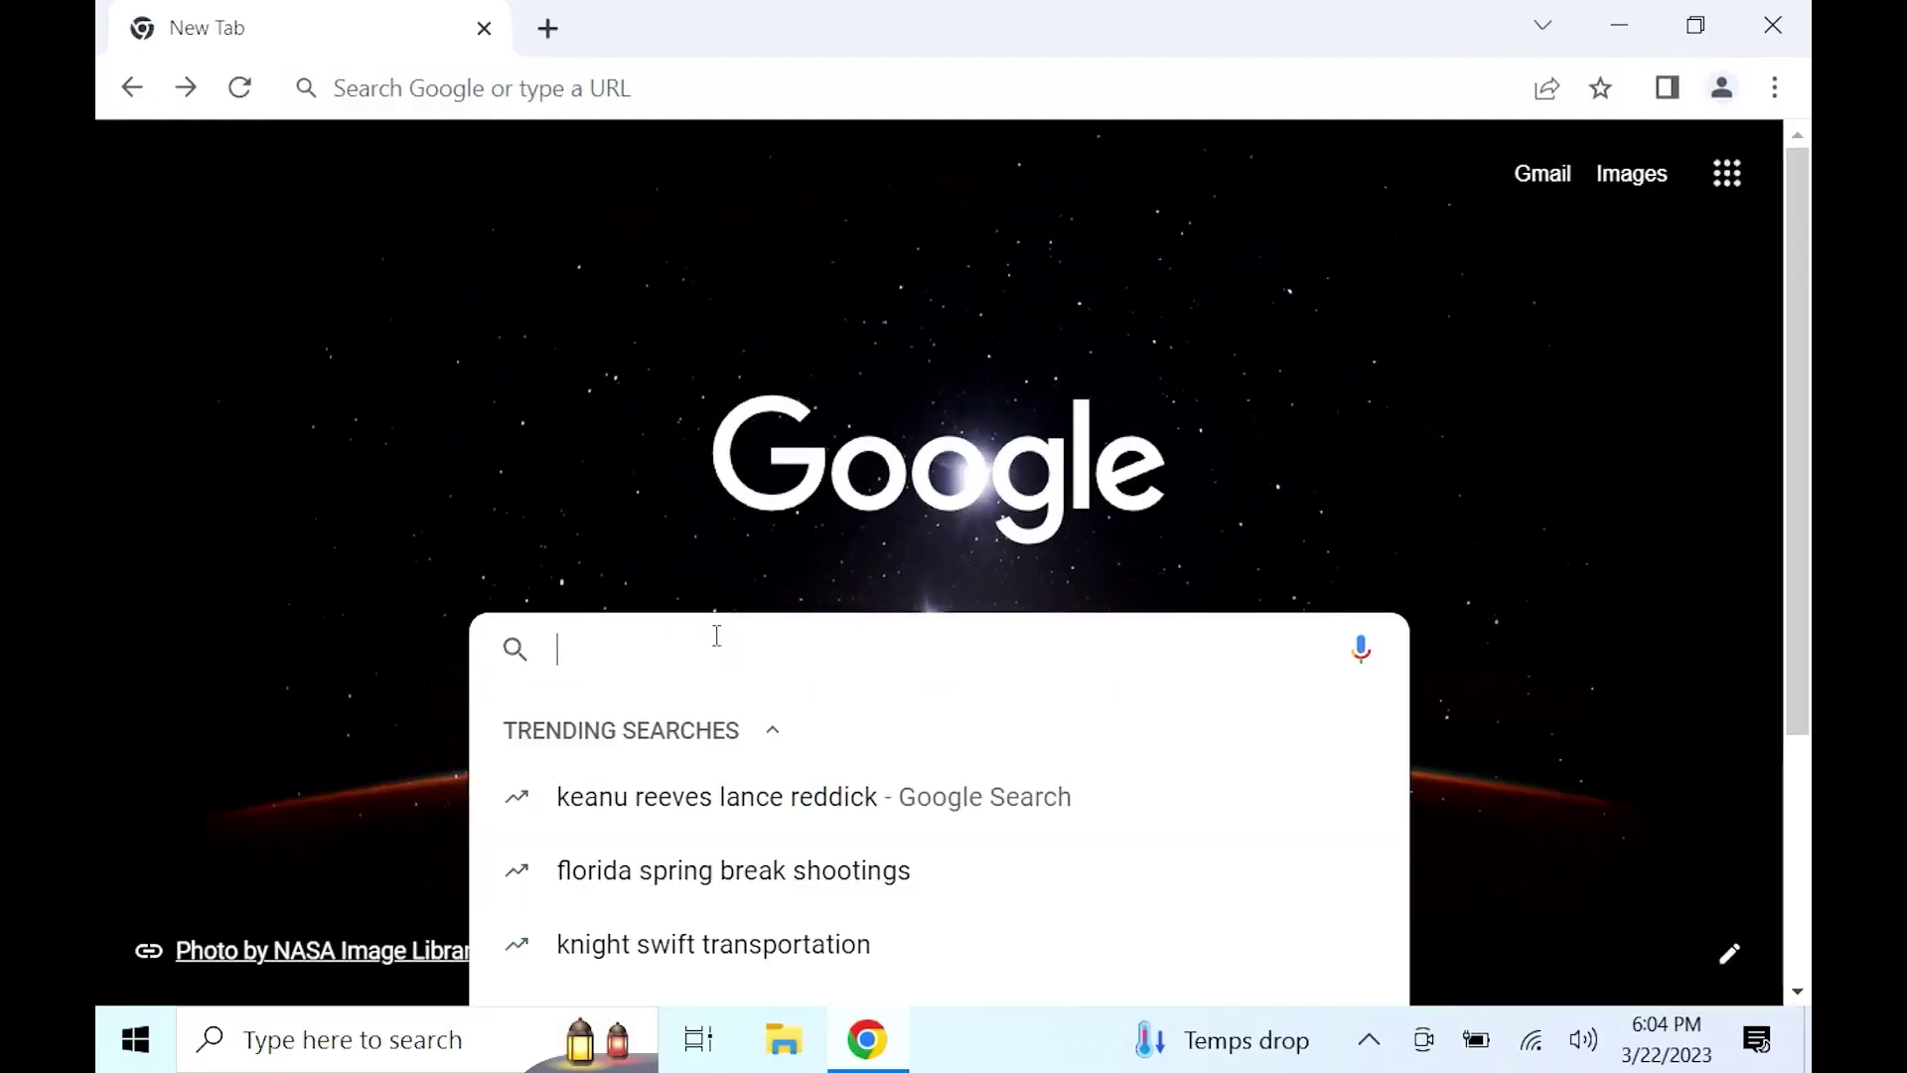
{"action": "type", "text": "swicd"}
{"action": "key", "text": "Return"}
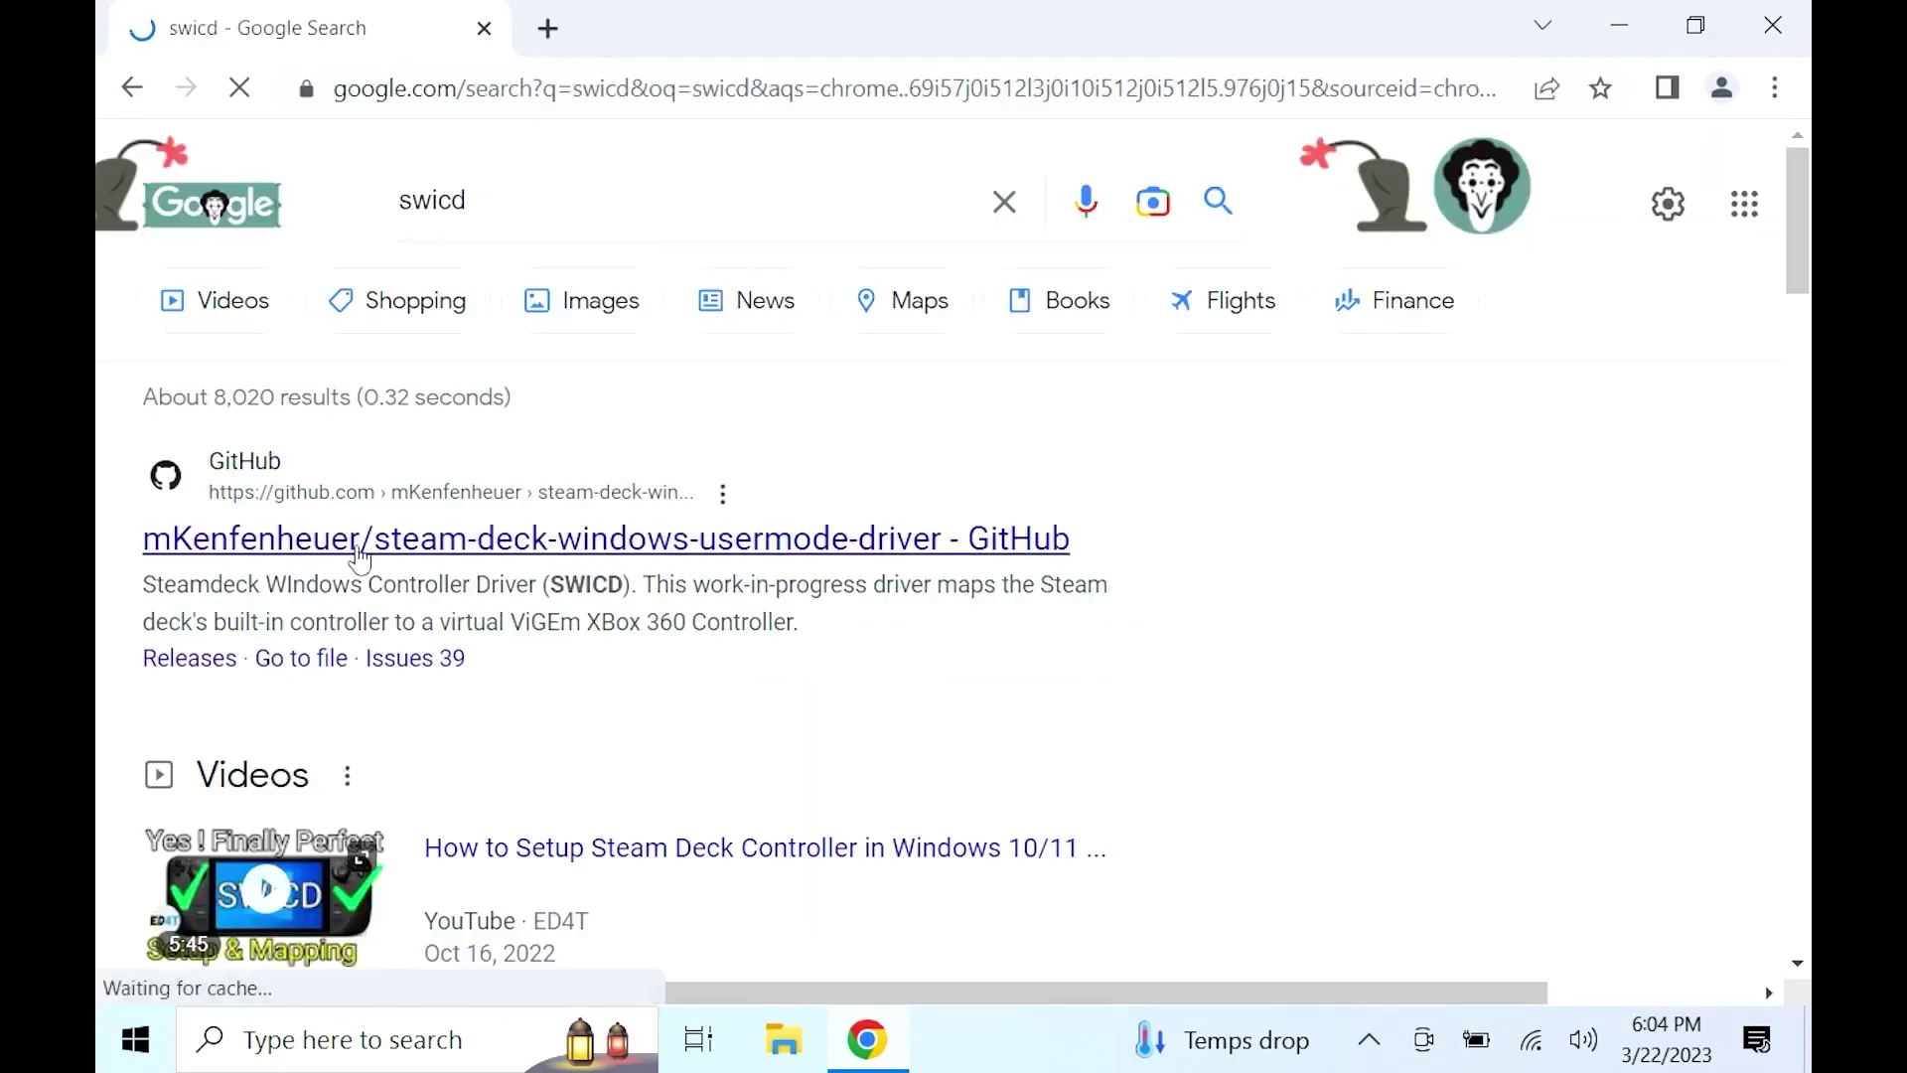
{"action": "left_click", "coordinate": [408, 537]}
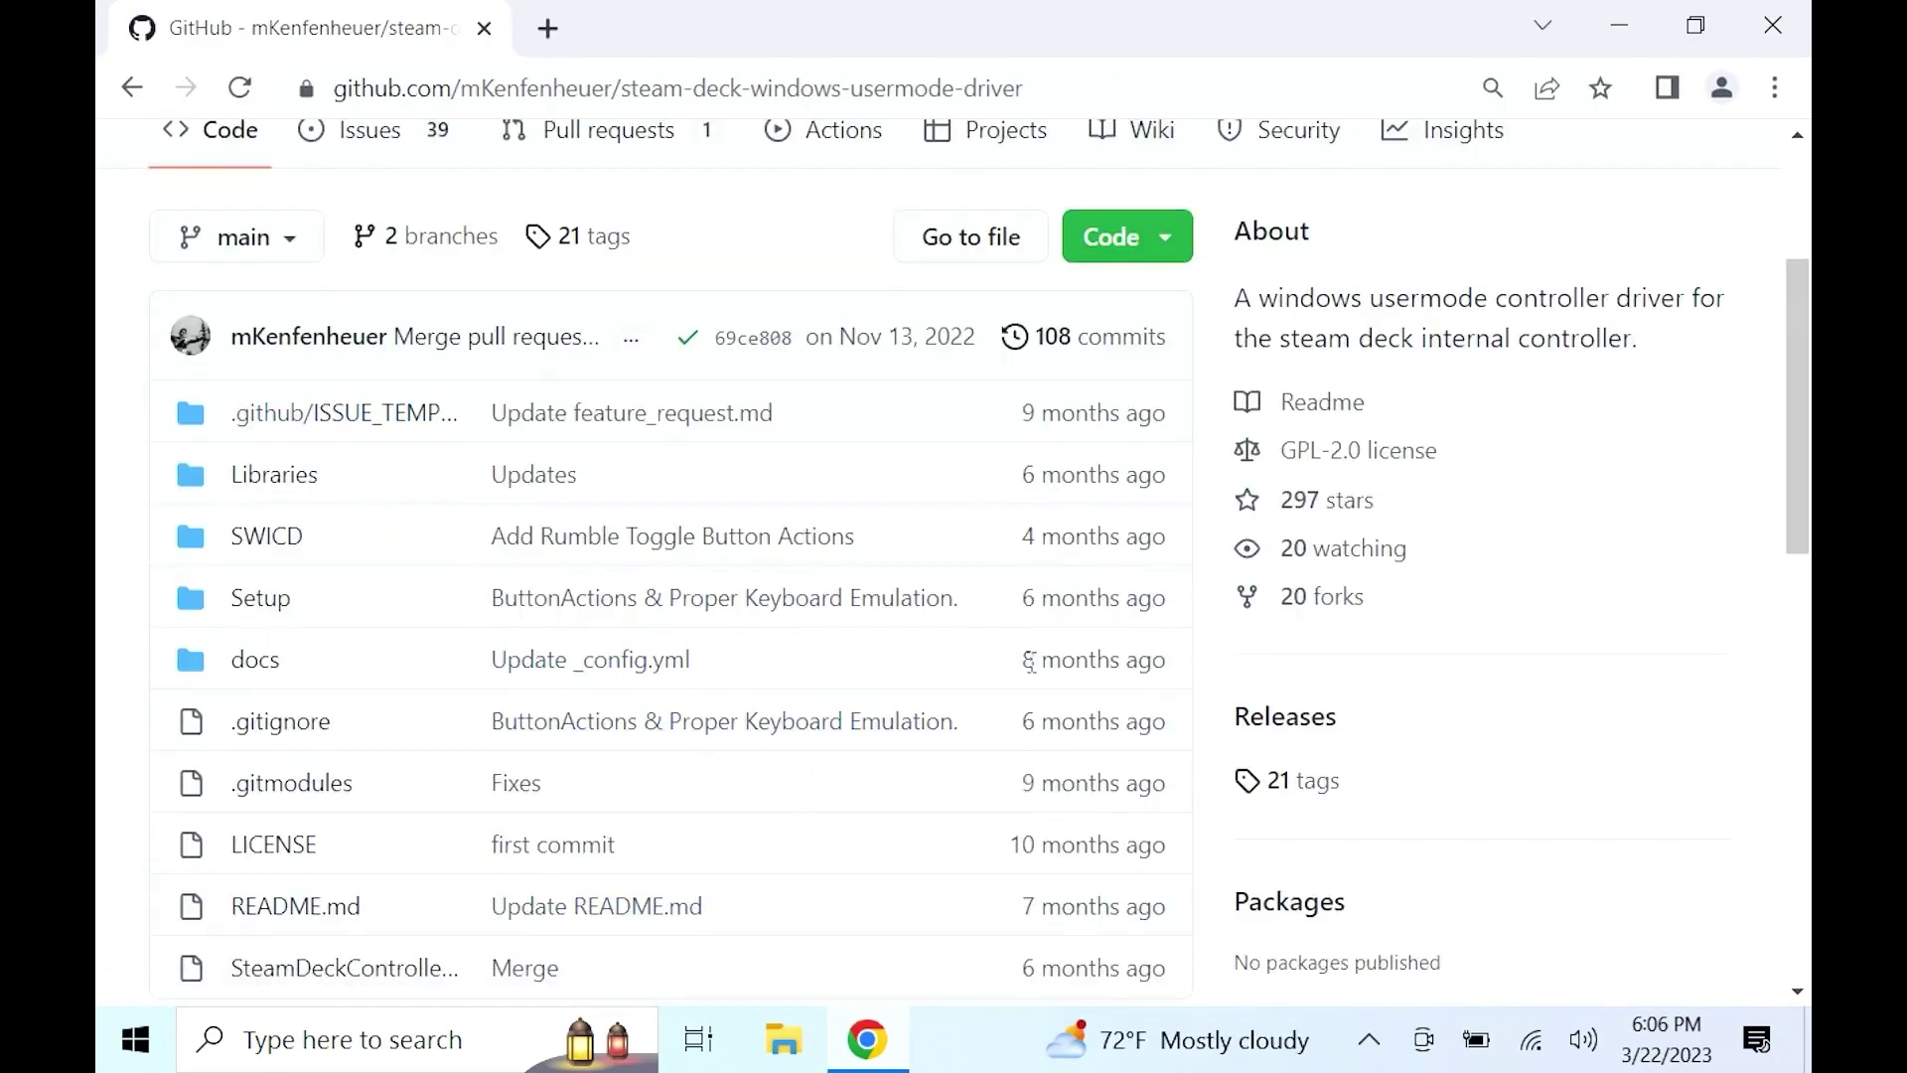
{"action": "scroll", "coordinate": [958, 720], "scroll_direction": "down", "scroll_amount": 6}
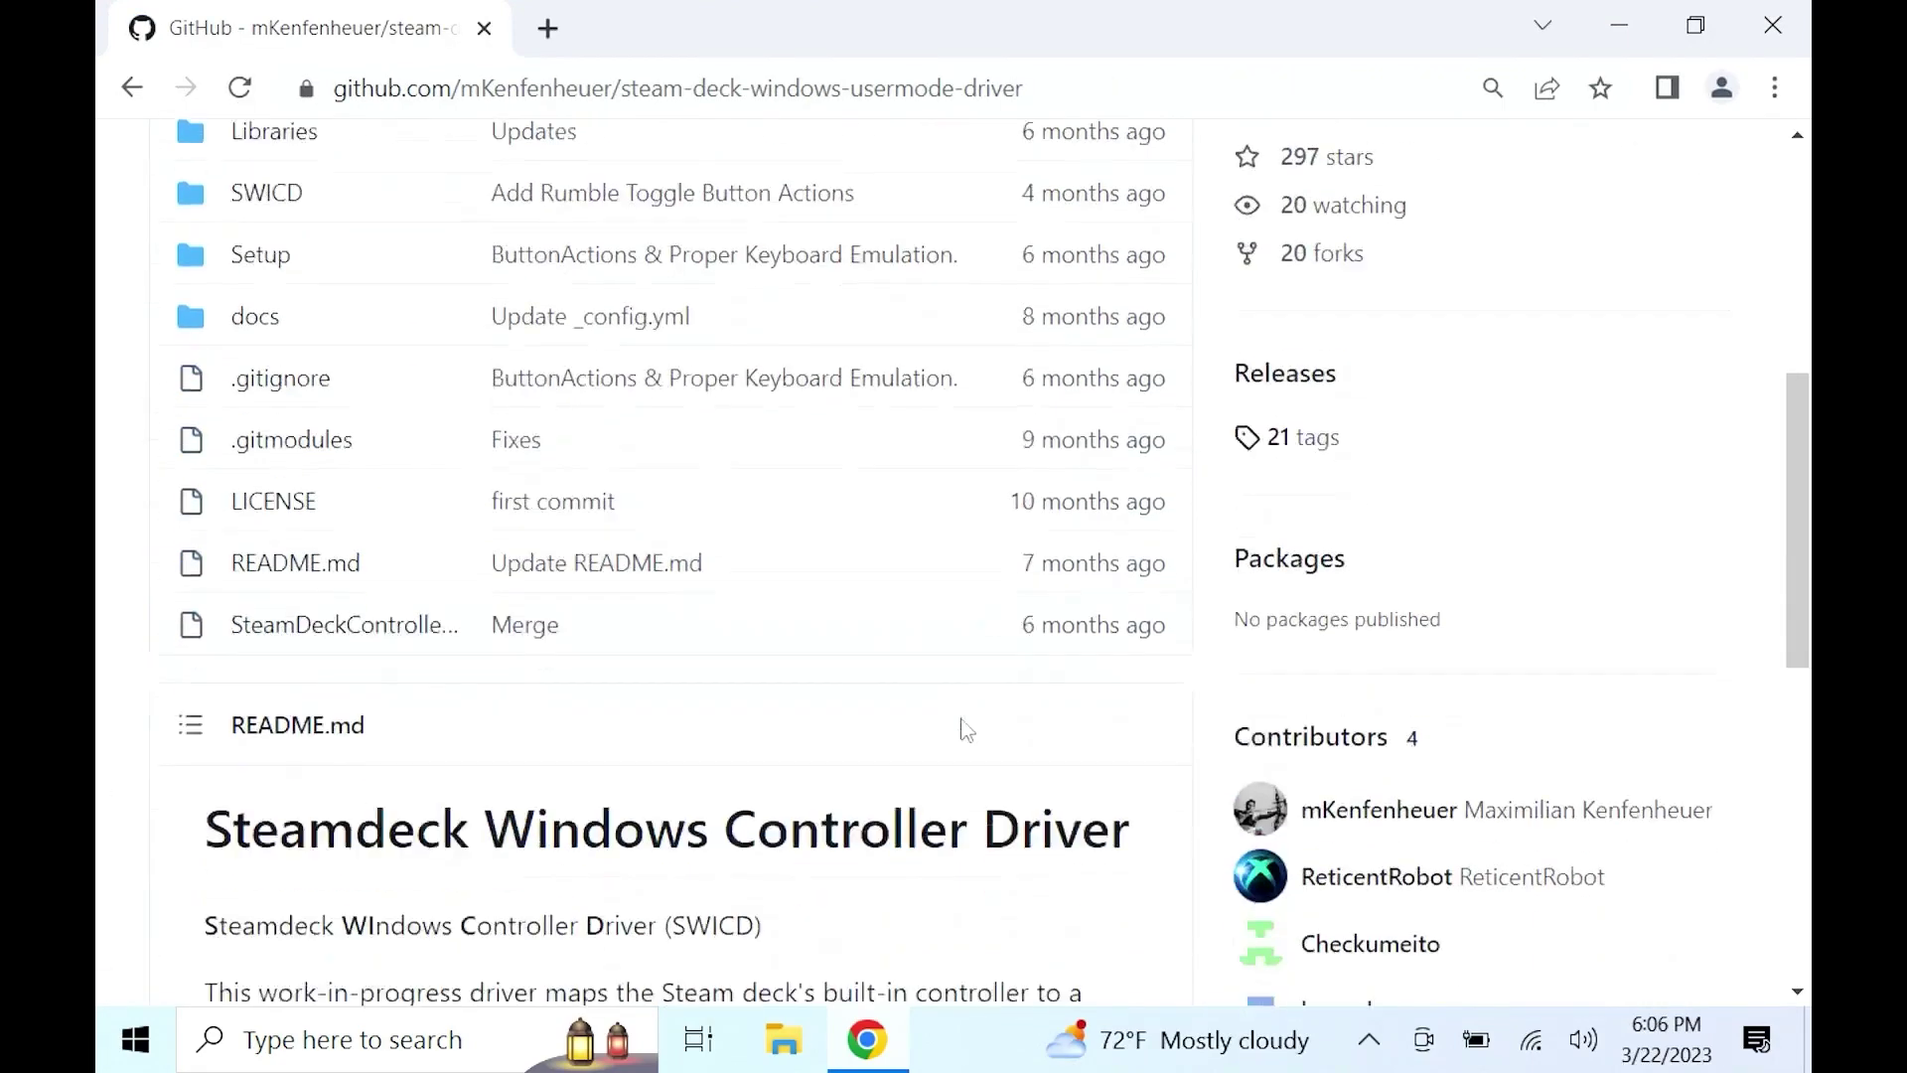
{"action": "scroll", "coordinate": [959, 720], "scroll_direction": "down", "scroll_amount": 2}
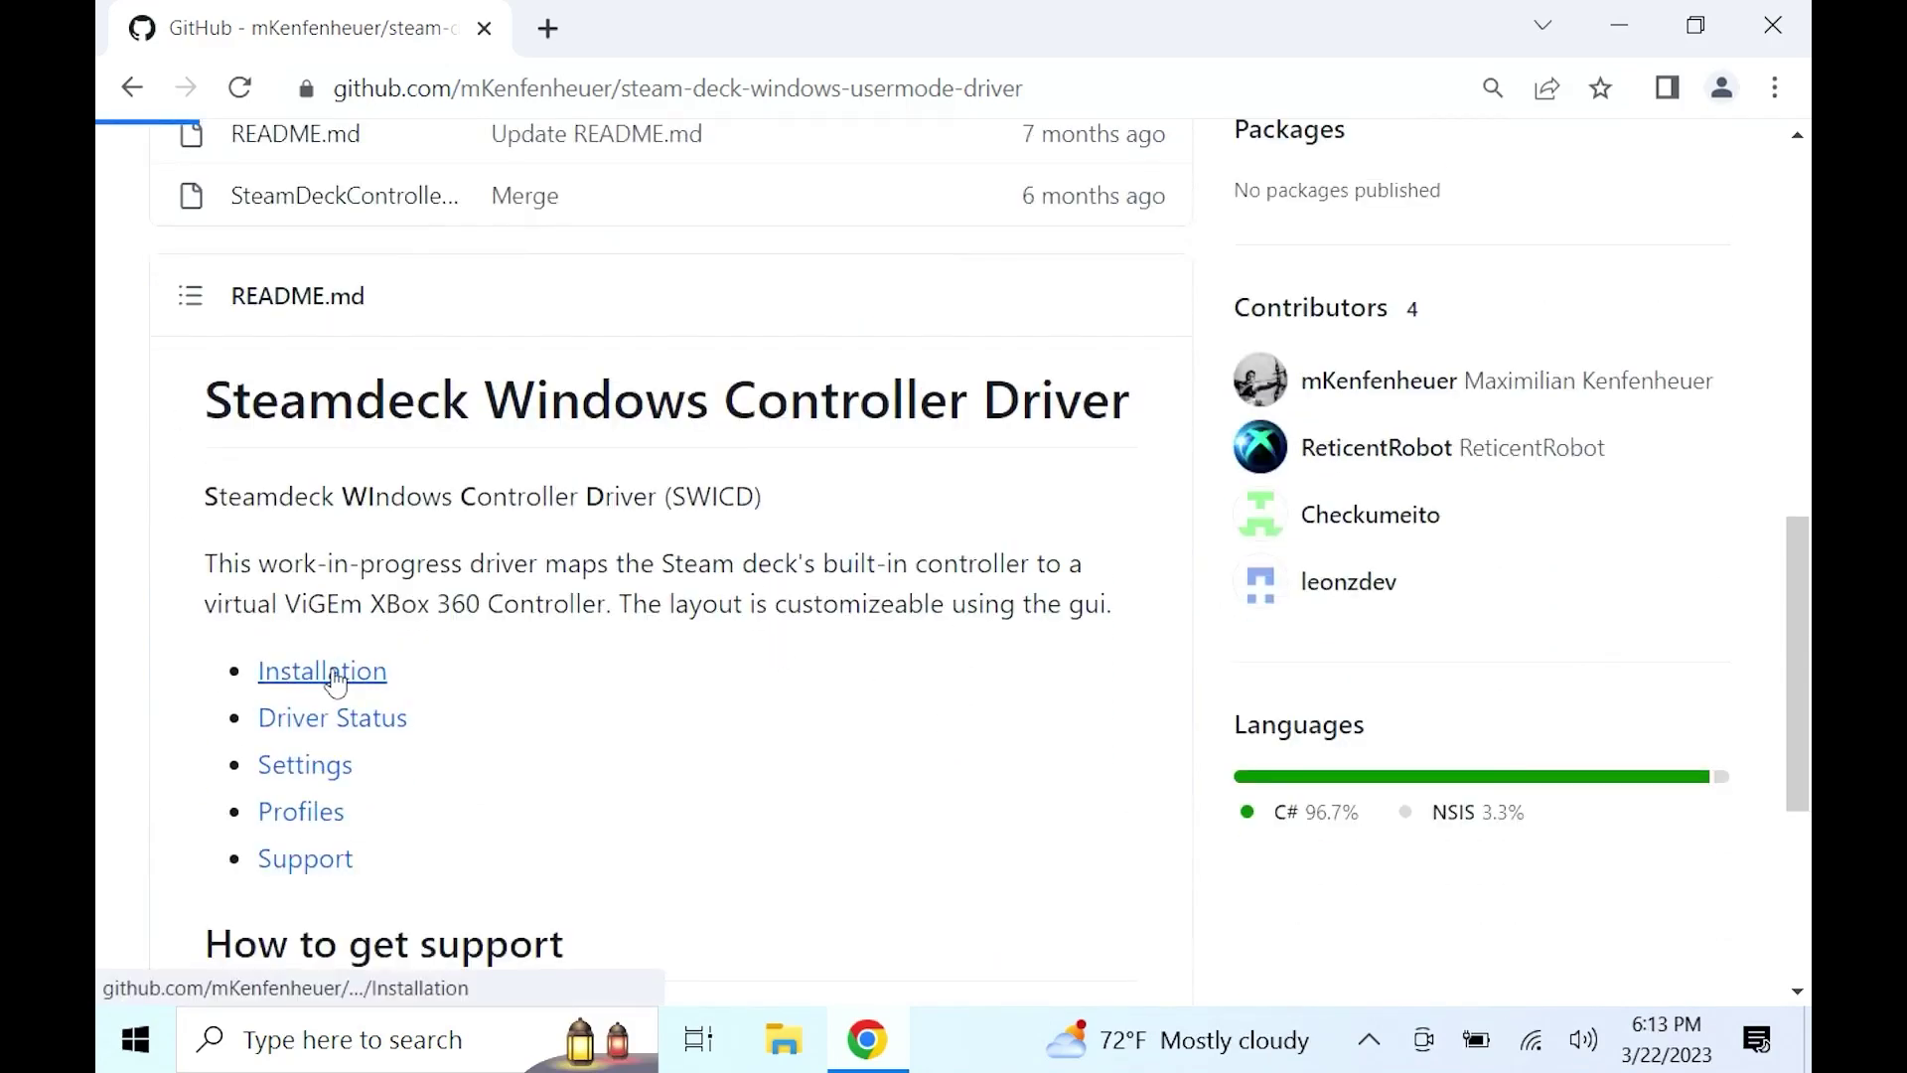
From the SWICD Installation guide, download the ViGEmBus_1.21.442_x64_x86_arm64.exe installer
{"action": "left_click", "coordinate": [335, 681]}
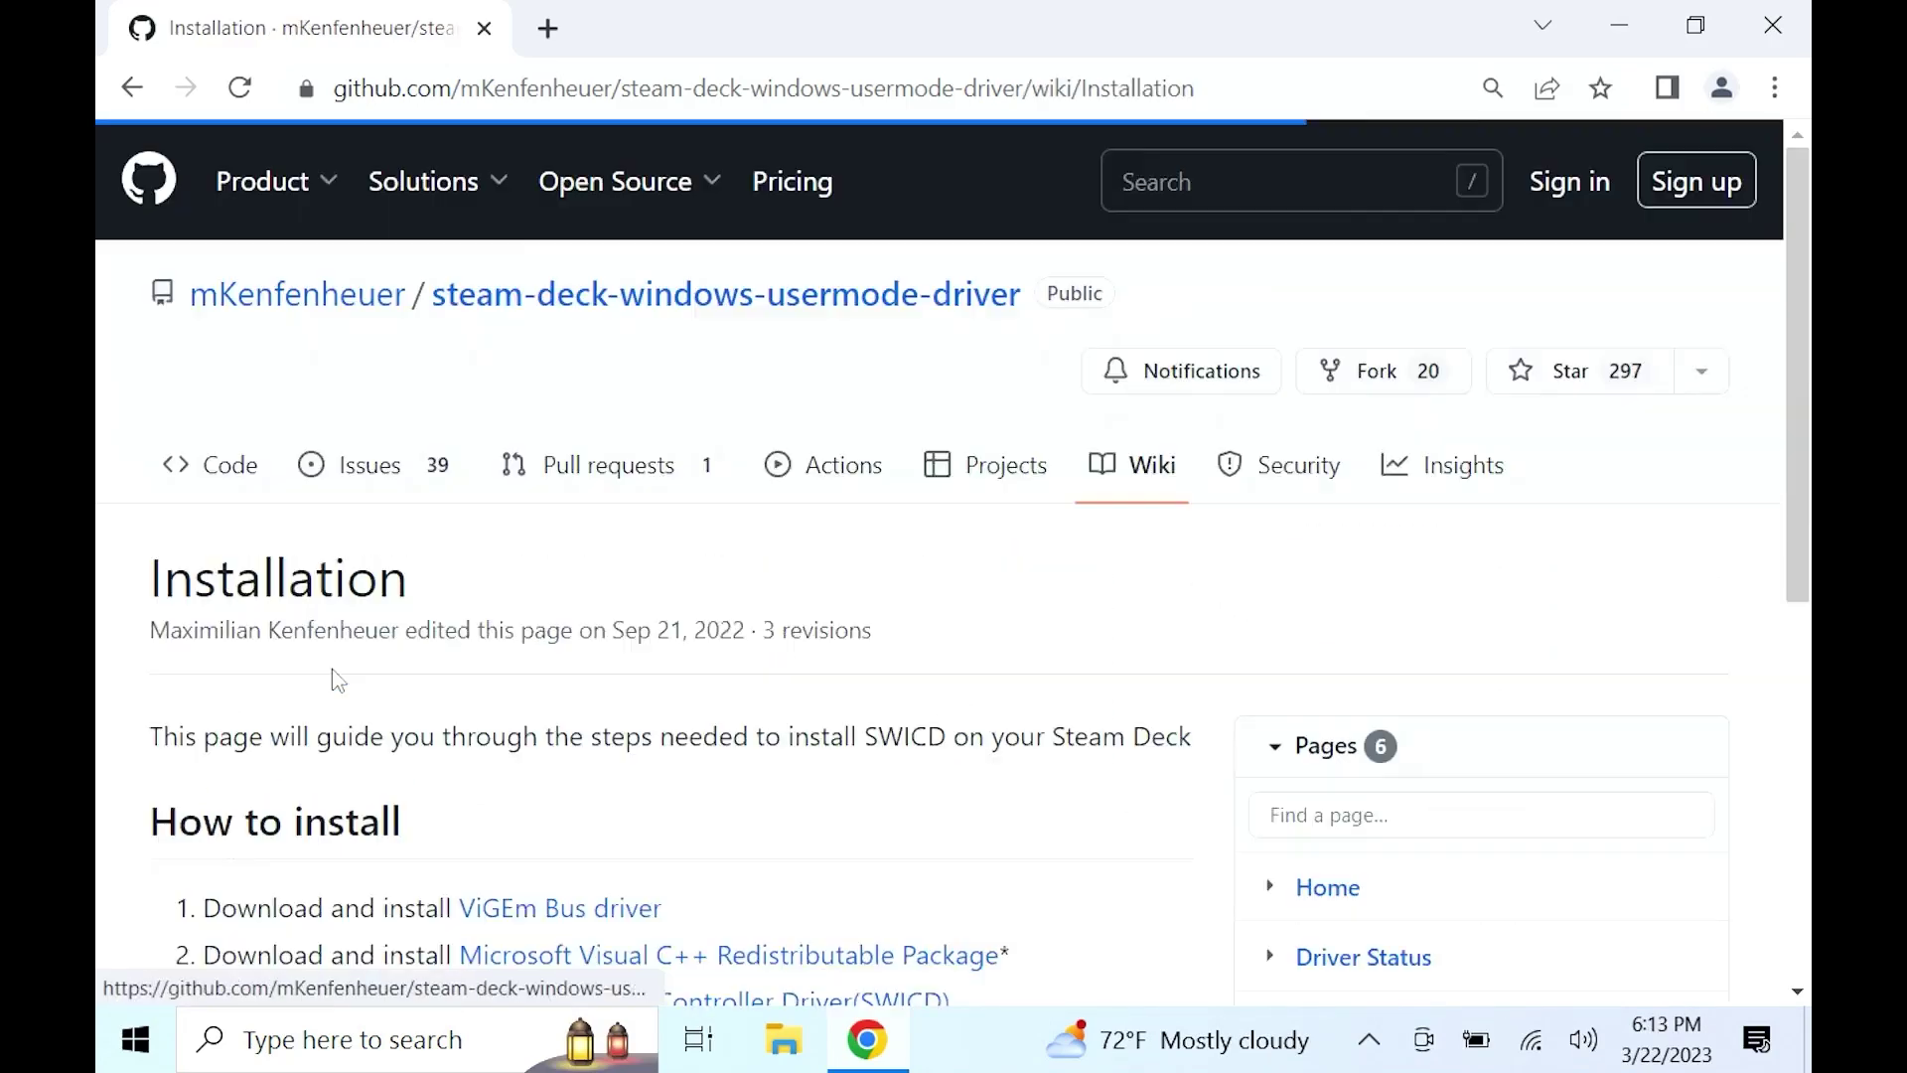
{"action": "scroll", "coordinate": [545, 659], "scroll_direction": "down", "scroll_amount": 3}
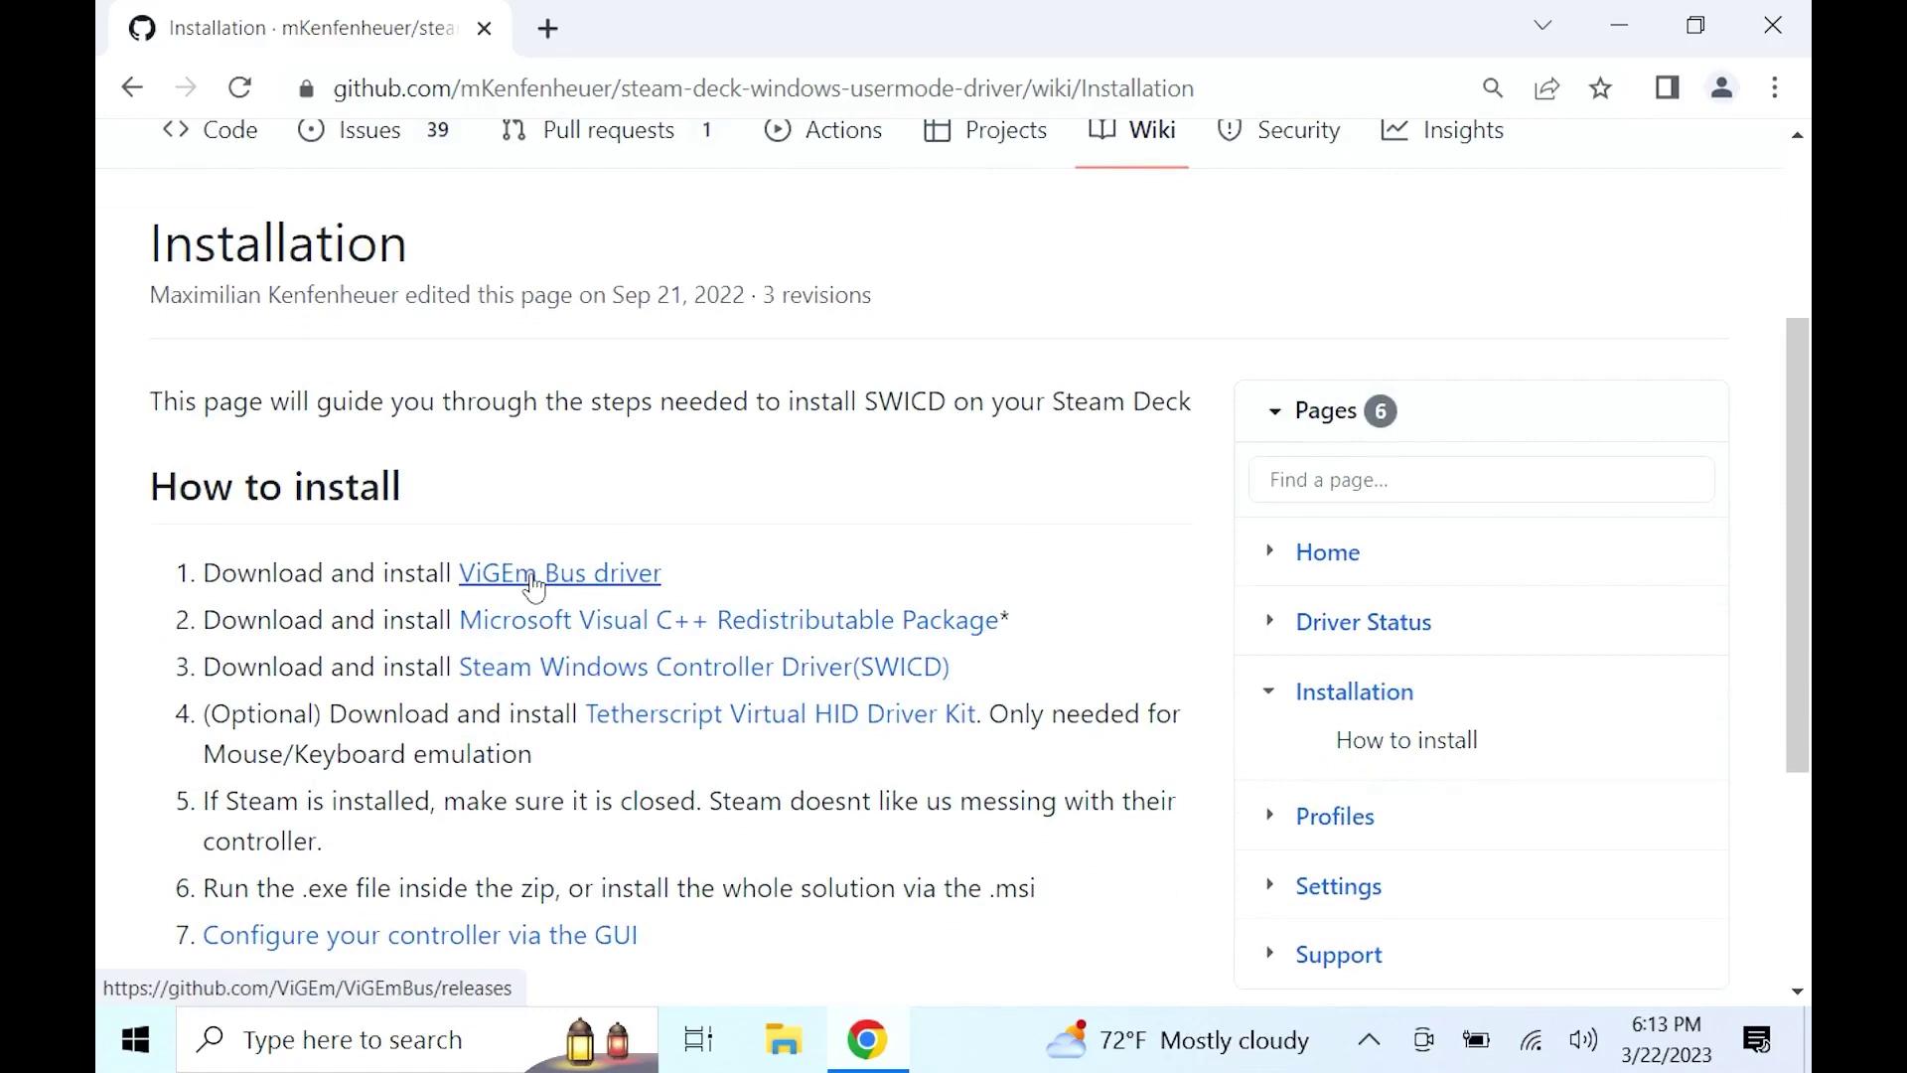
{"action": "left_click", "coordinate": [558, 593]}
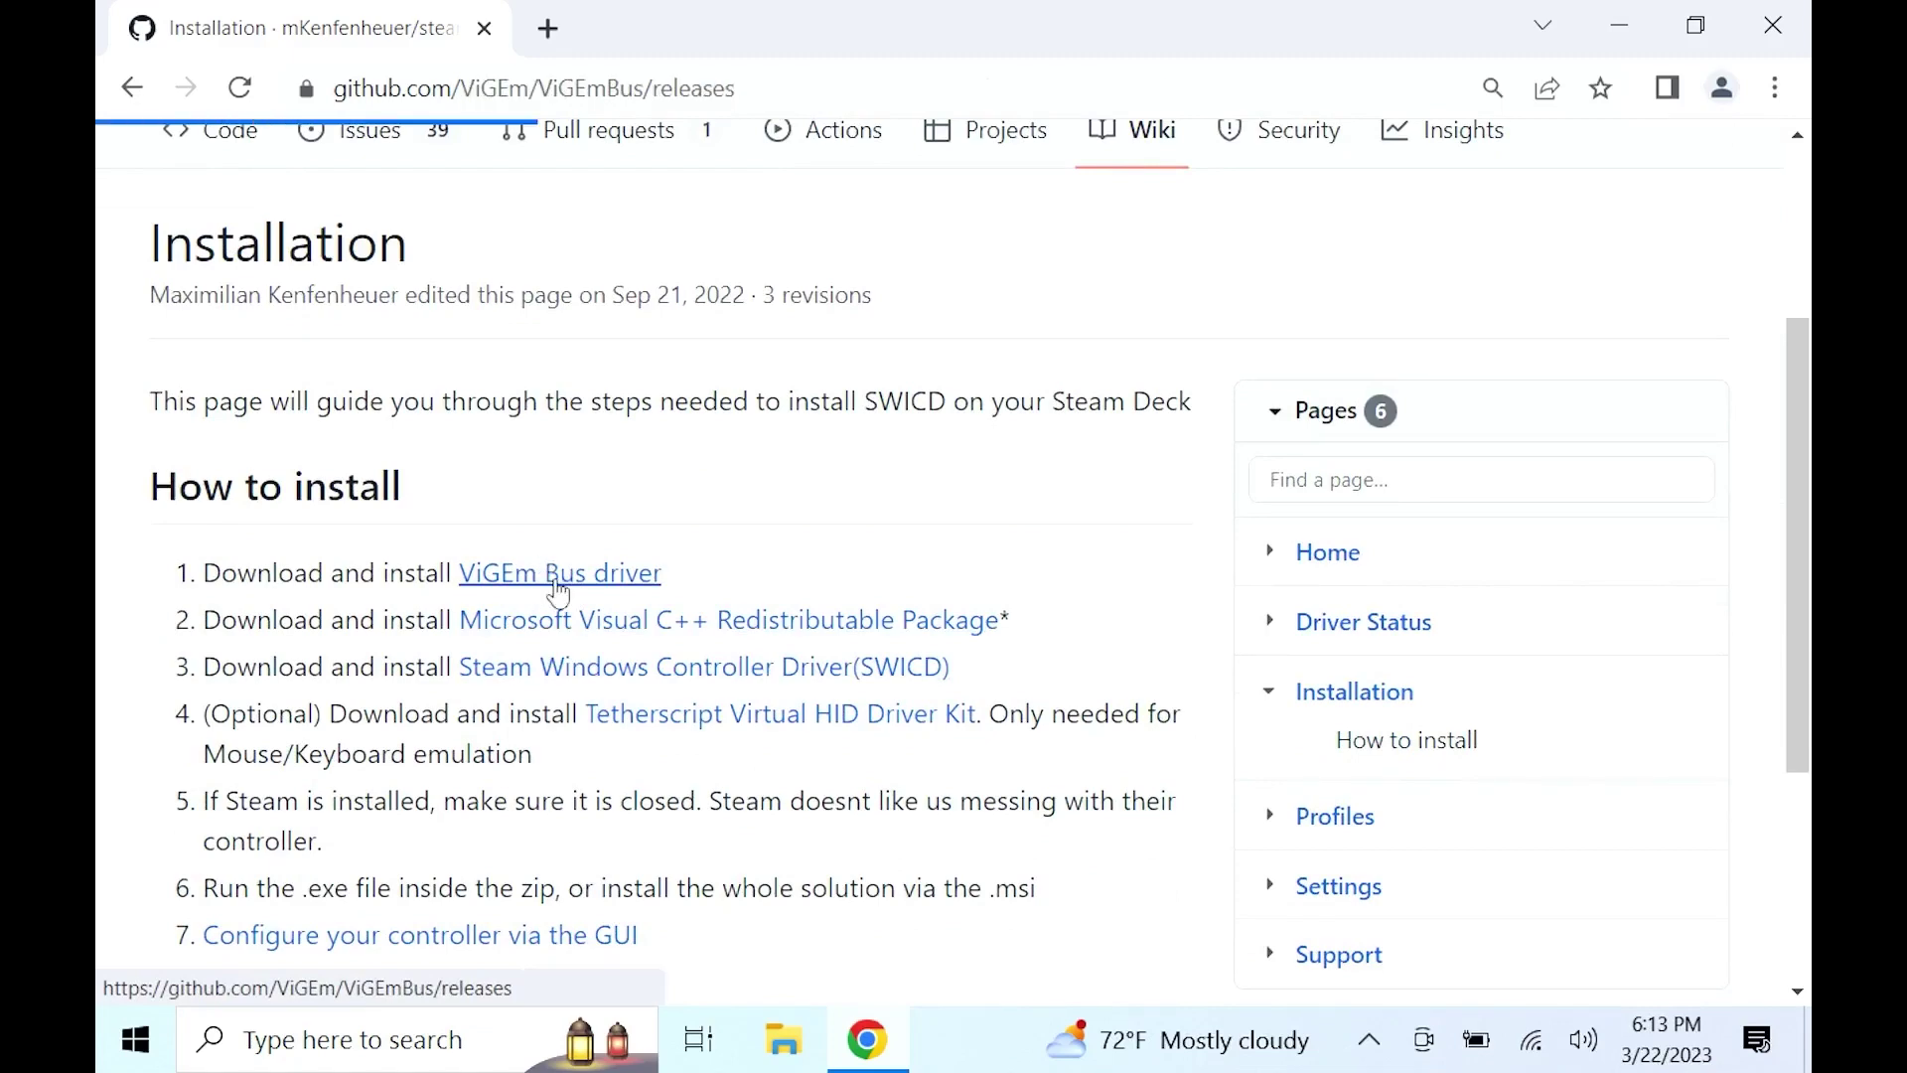
{"action": "scroll", "coordinate": [694, 620], "scroll_direction": "down", "scroll_amount": 2}
{"action": "scroll", "coordinate": [694, 620], "scroll_direction": "down", "scroll_amount": 3}
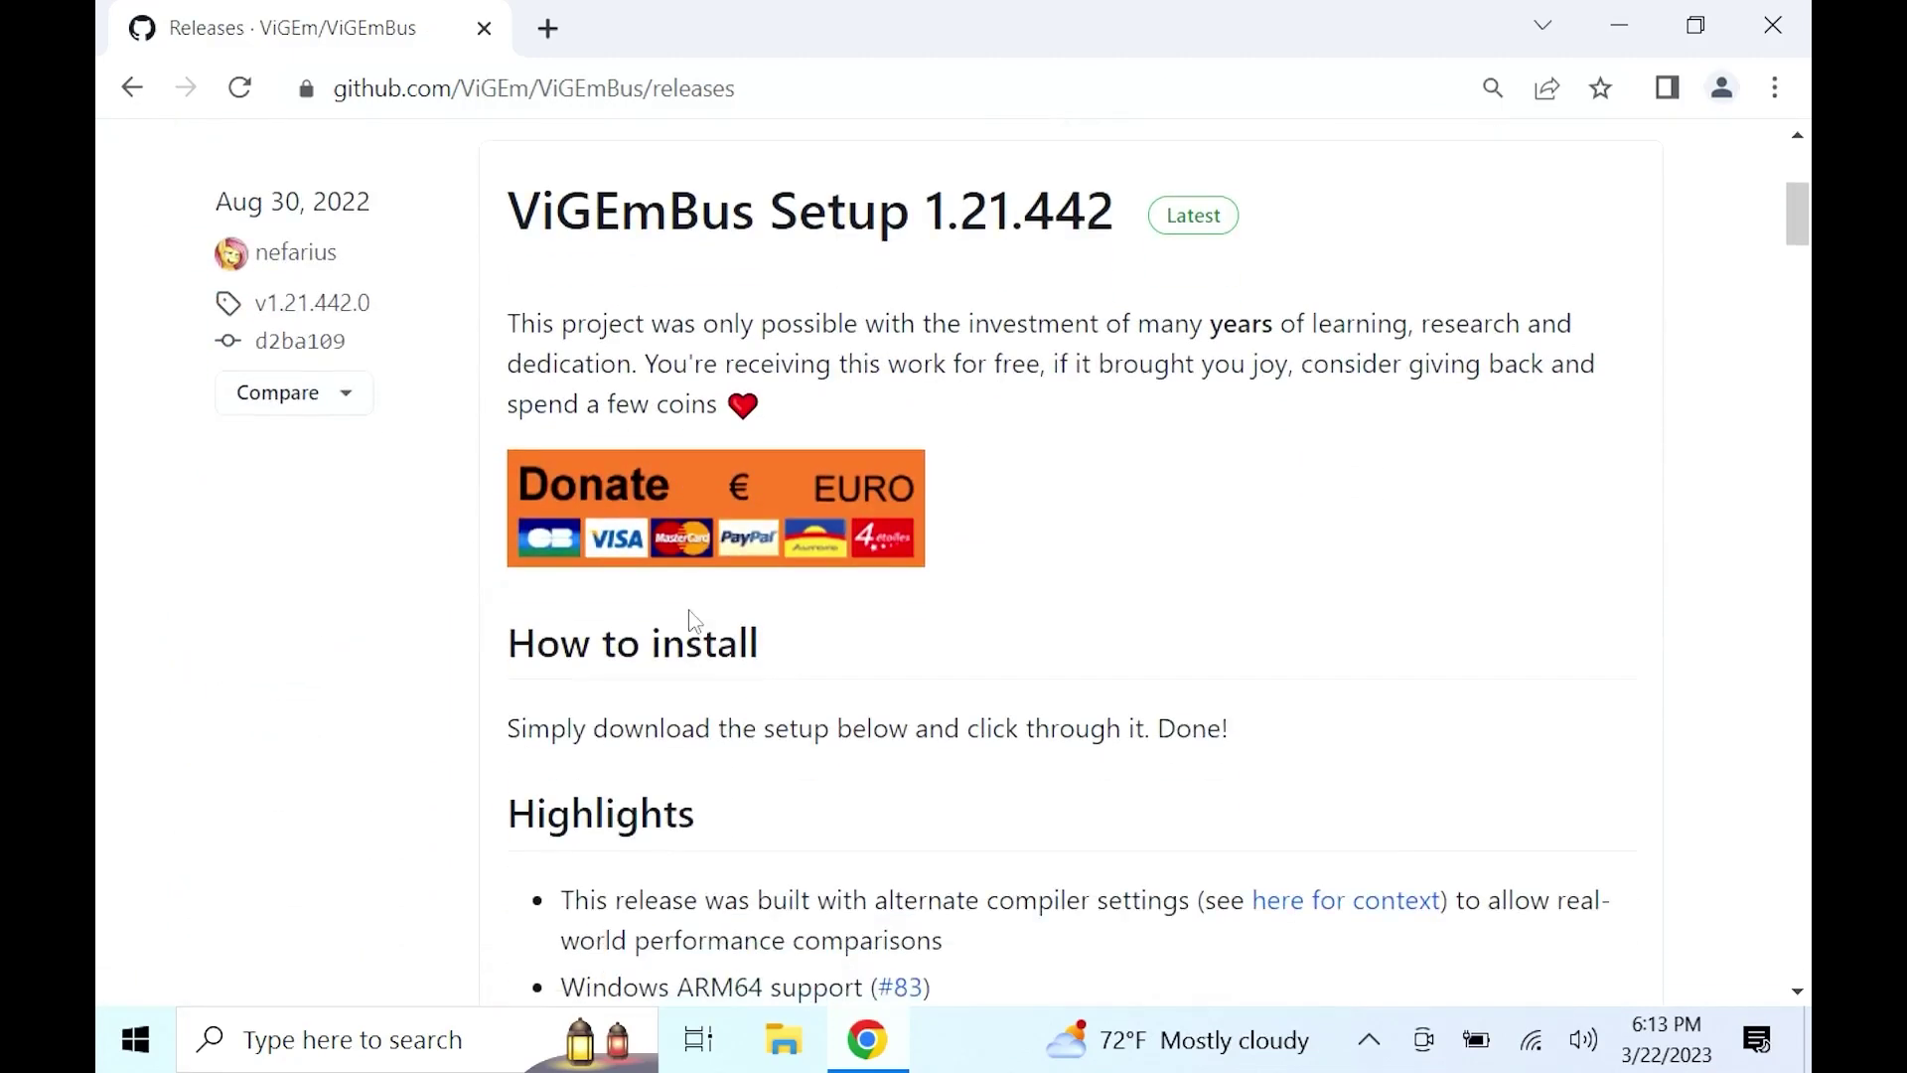
{"action": "scroll", "coordinate": [695, 620], "scroll_direction": "up", "scroll_amount": 3}
{"action": "scroll", "coordinate": [690, 616], "scroll_direction": "down", "scroll_amount": 5}
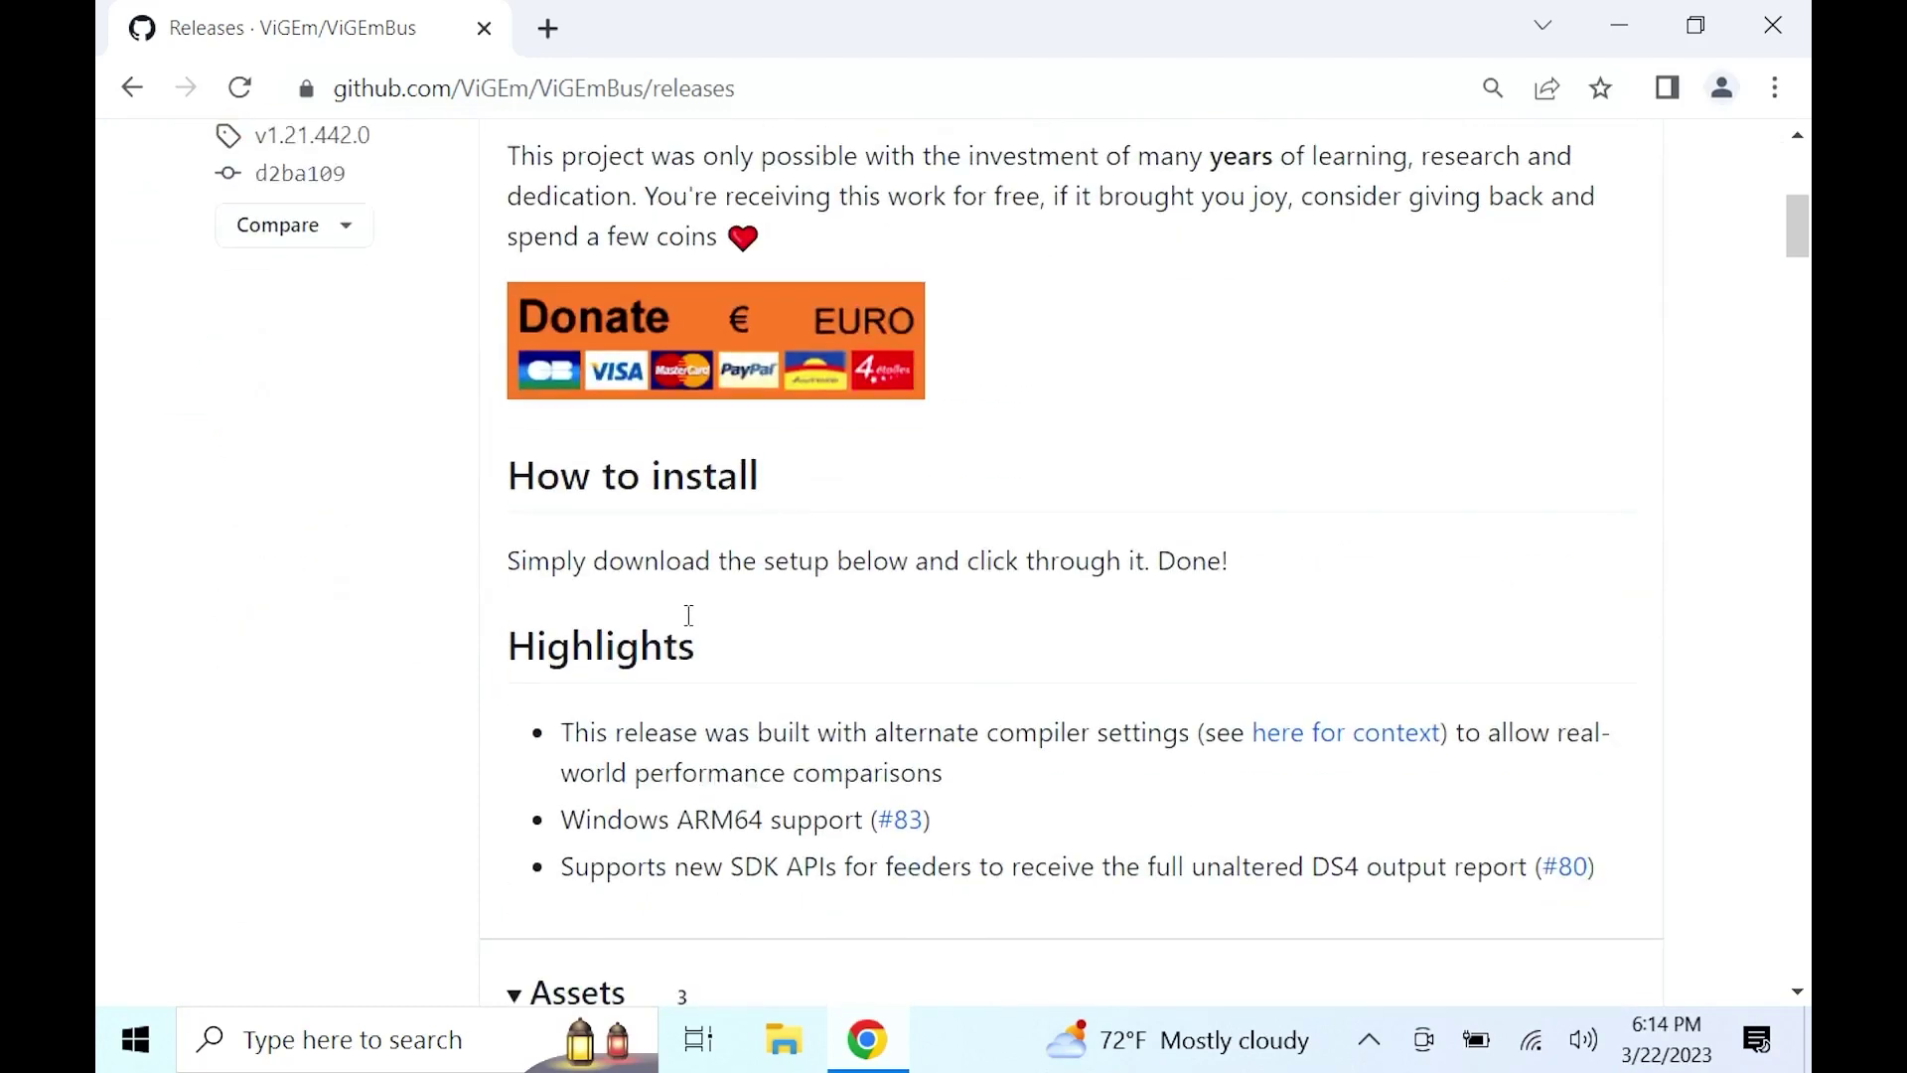
{"action": "scroll", "coordinate": [690, 620], "scroll_direction": "down", "scroll_amount": 3}
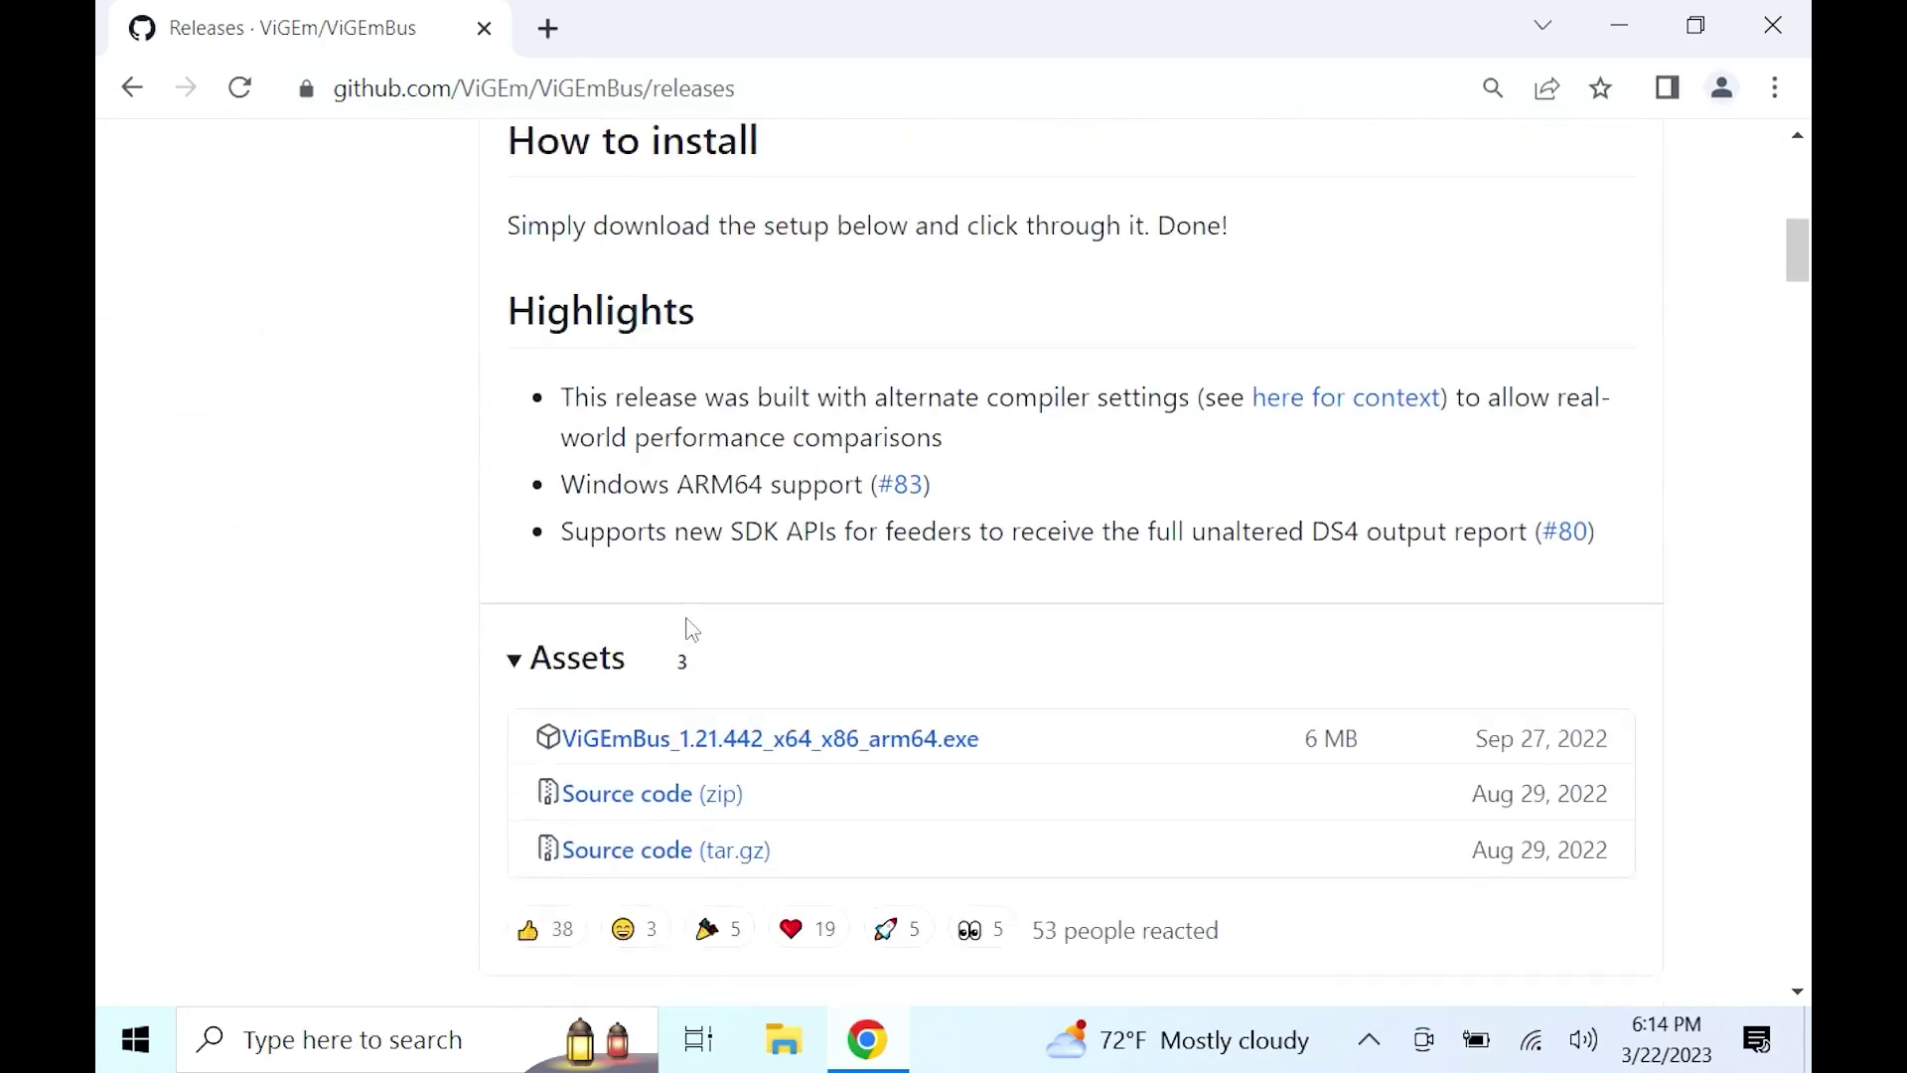
{"action": "left_click", "coordinate": [808, 740]}
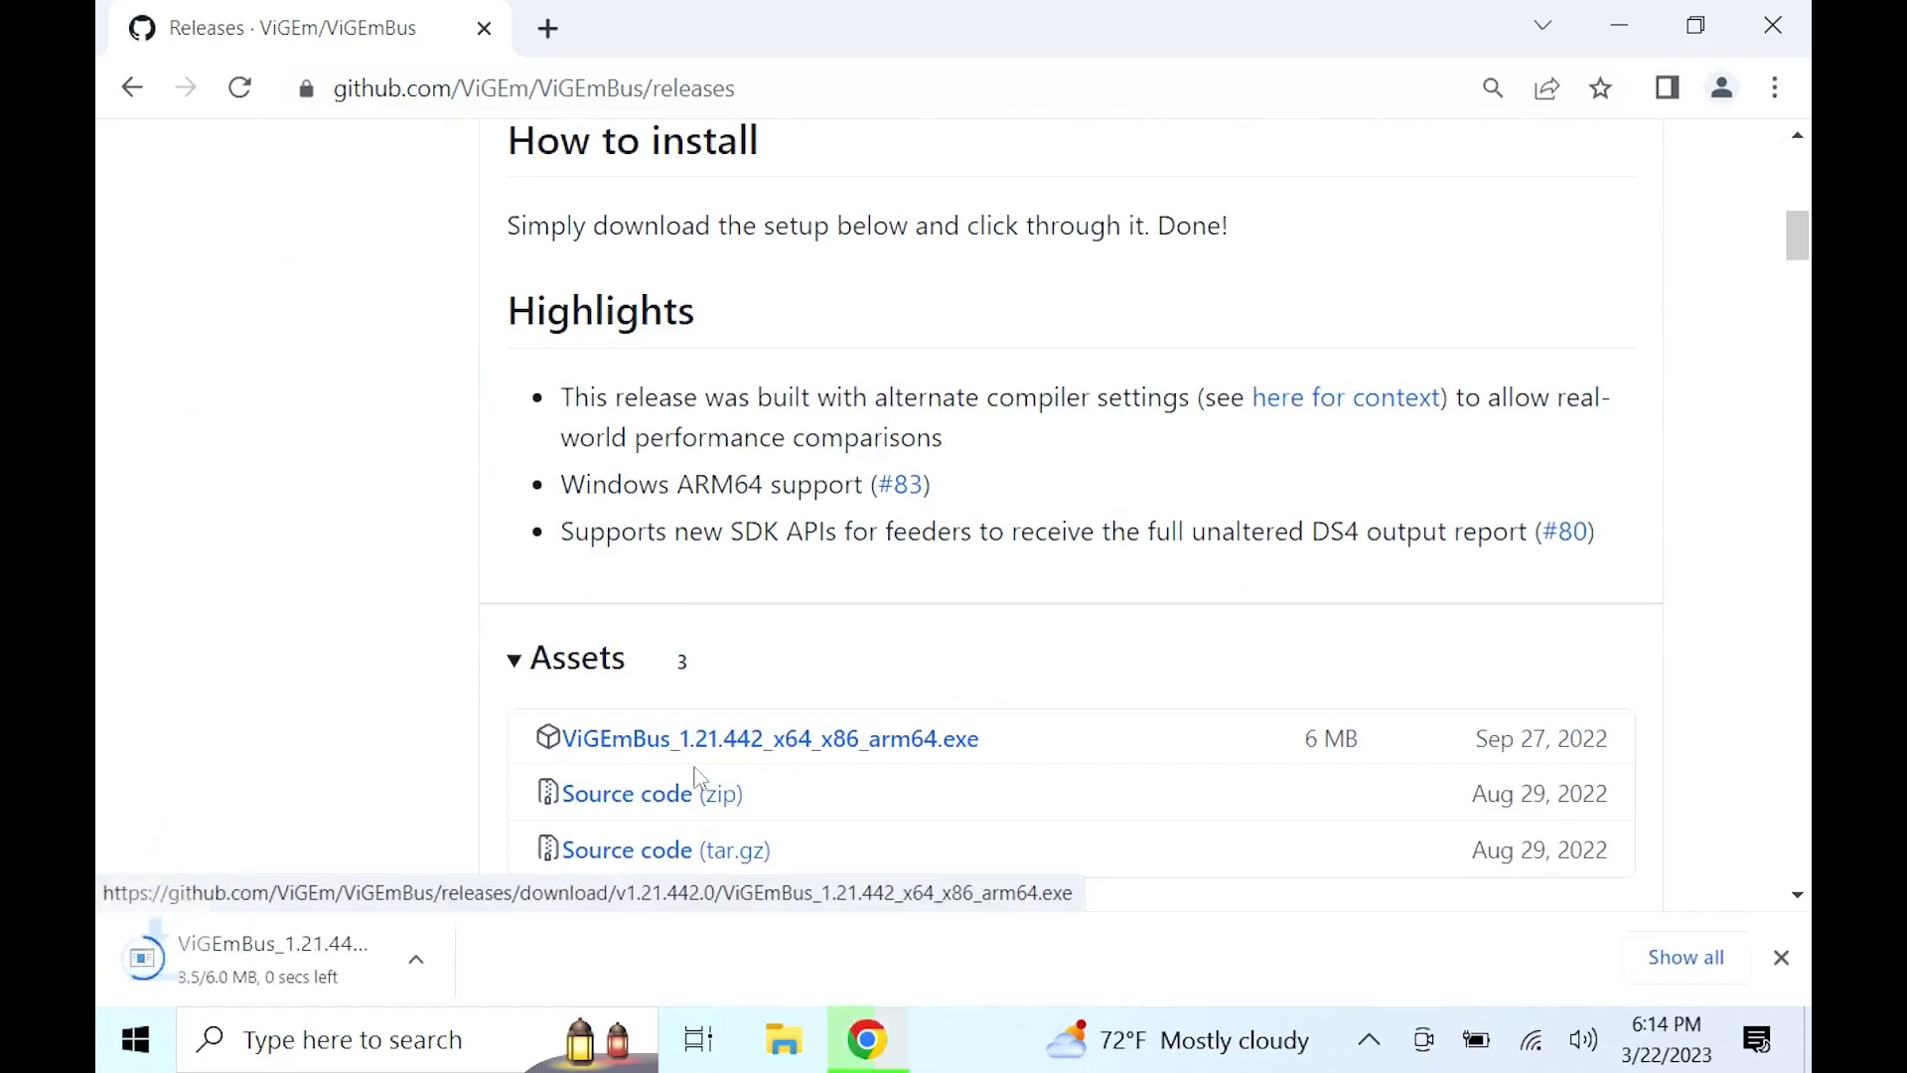
Download the Visual C++ Redistributable and SWICD_Setup.exe from the v0.3.3 release assets
{"action": "key", "text": "alt+Left"}
{"action": "left_click", "coordinate": [585, 621]}
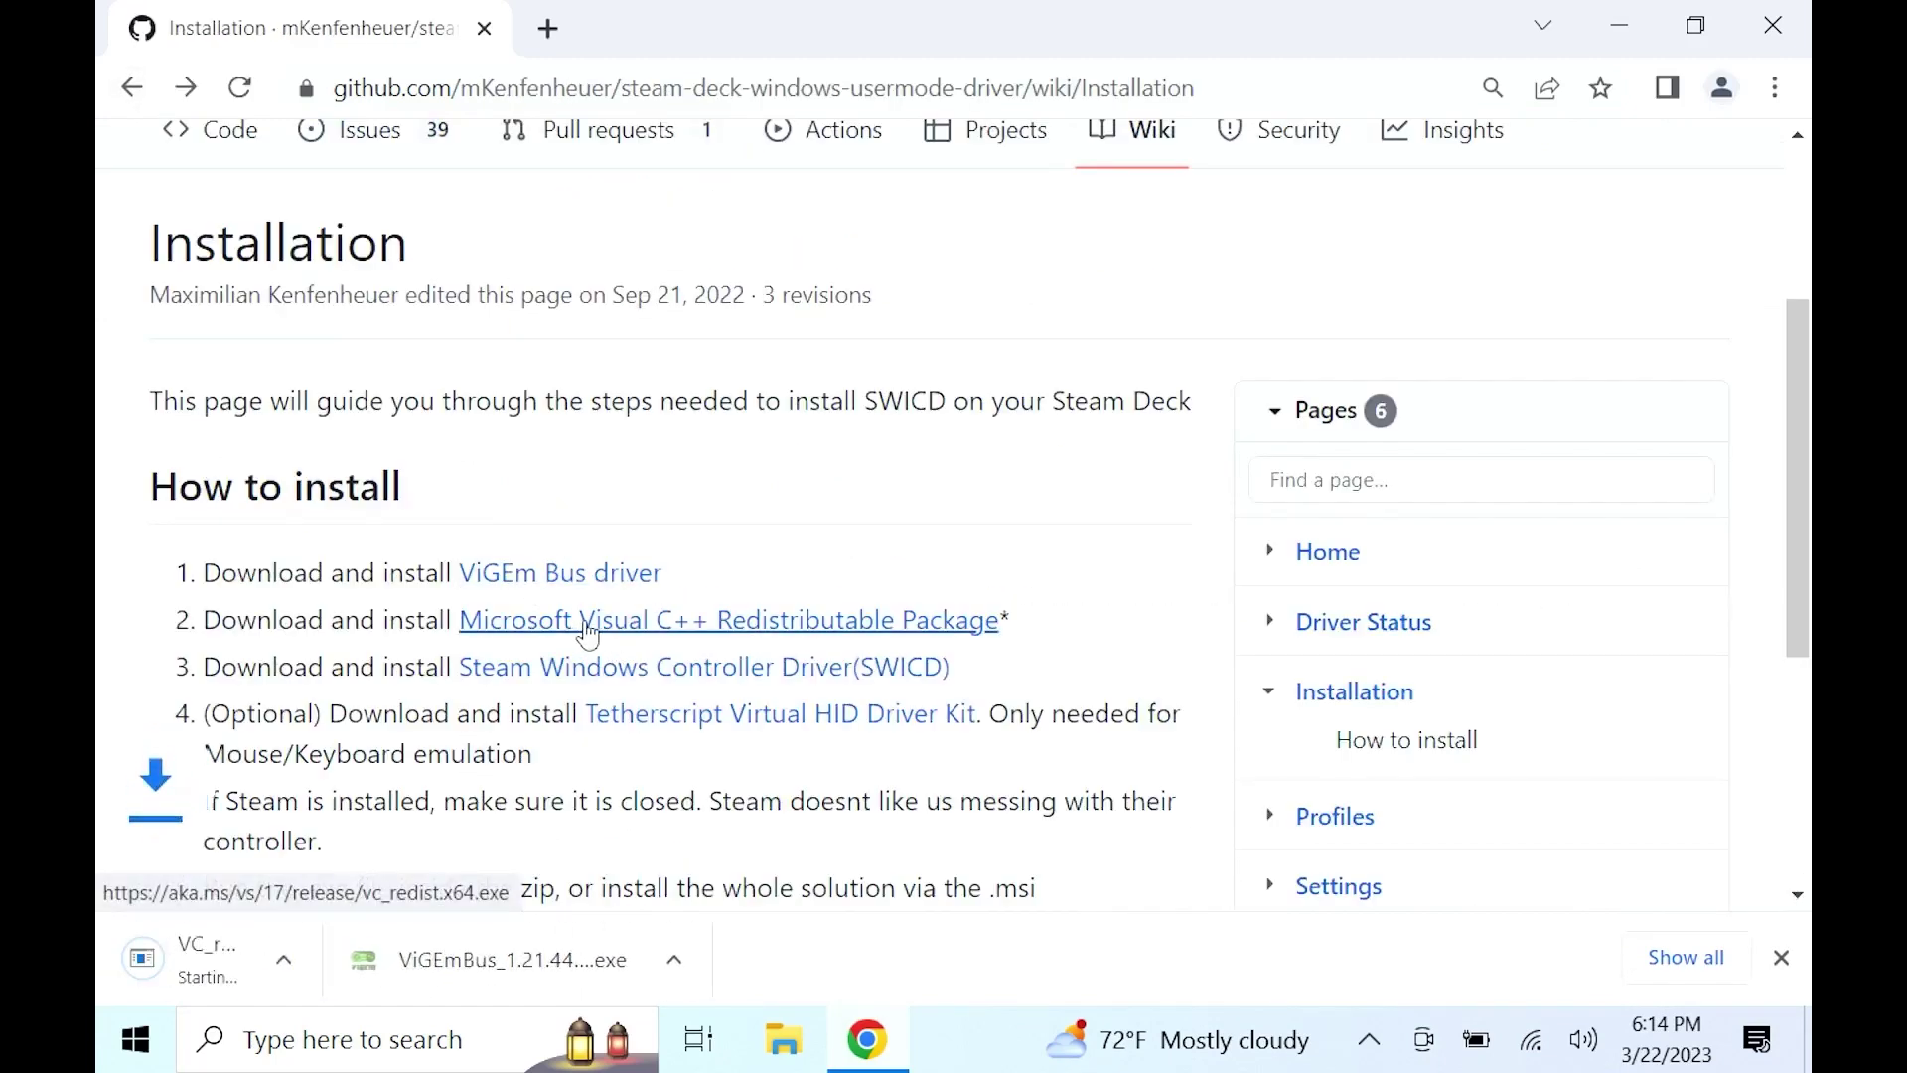
{"action": "left_click", "coordinate": [605, 672]}
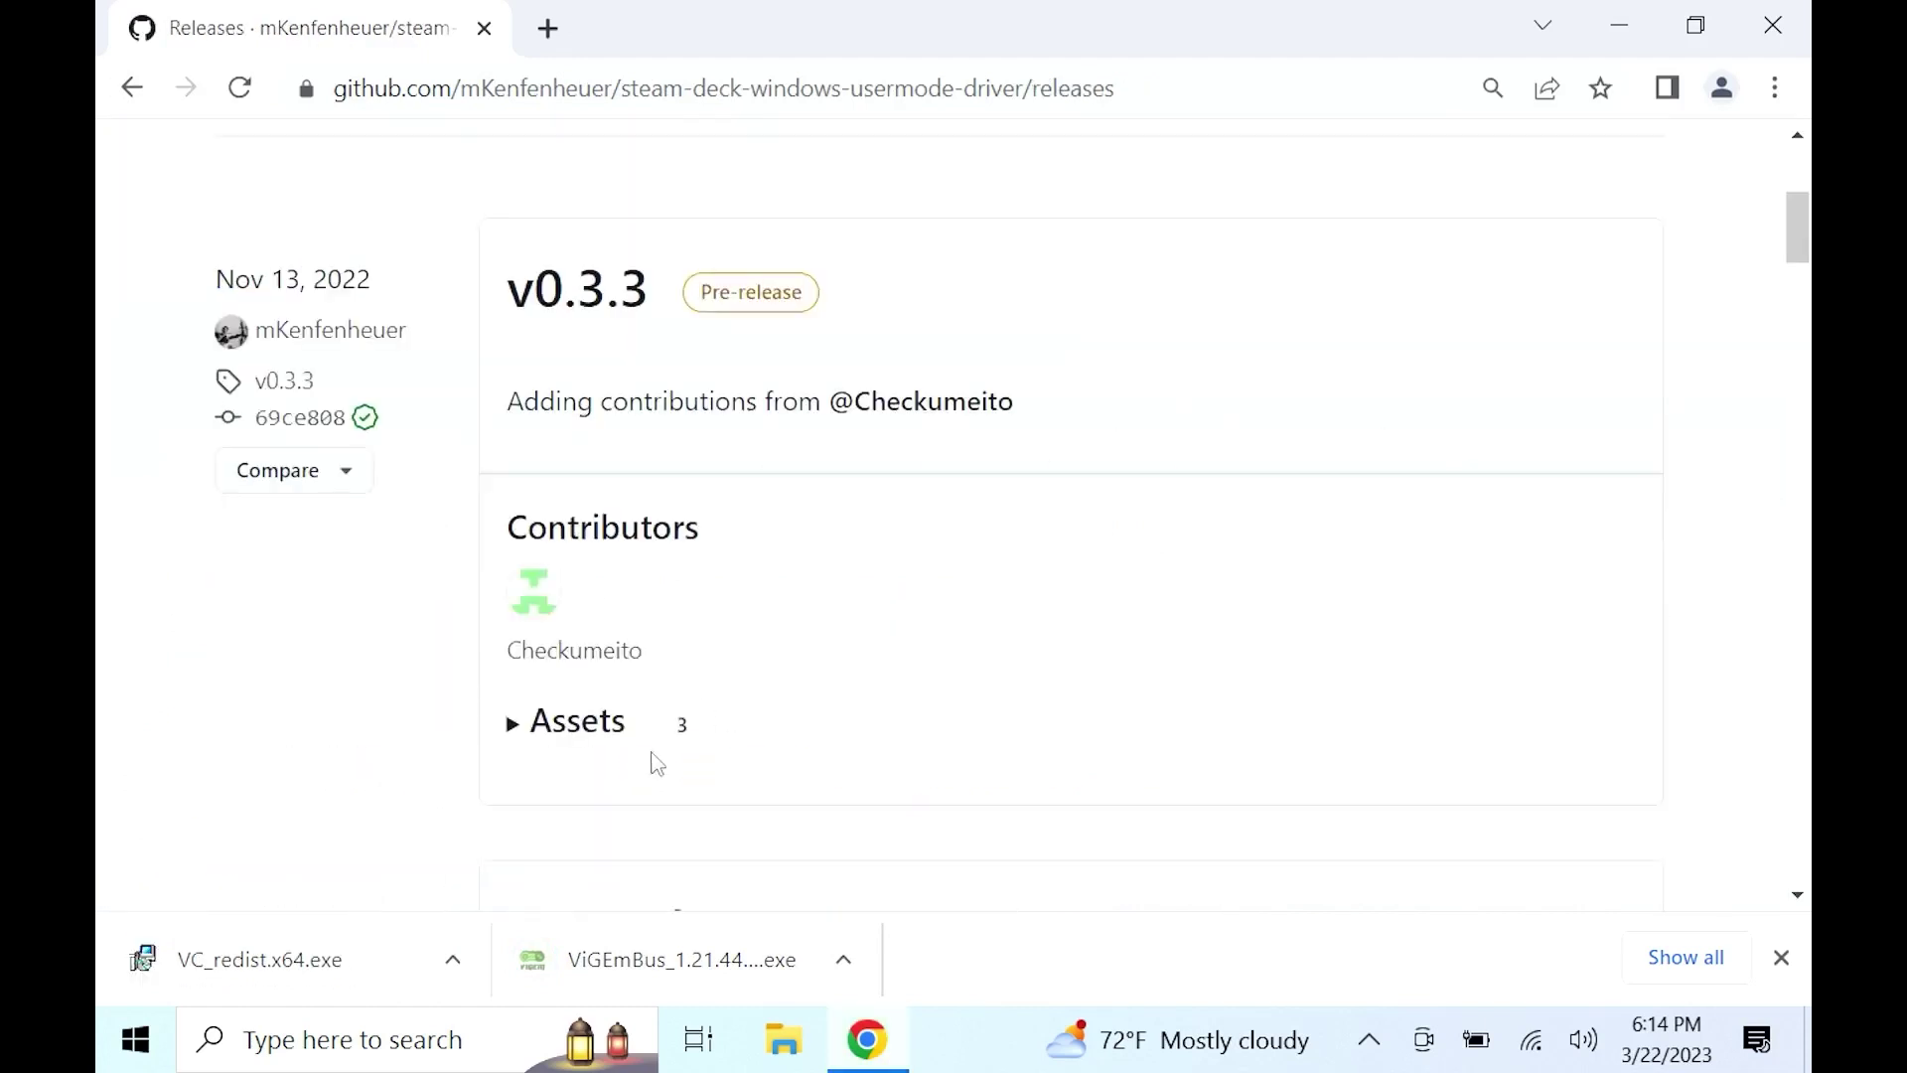
{"action": "left_click", "coordinate": [556, 724]}
{"action": "scroll", "coordinate": [1034, 712], "scroll_direction": "down", "scroll_amount": 2}
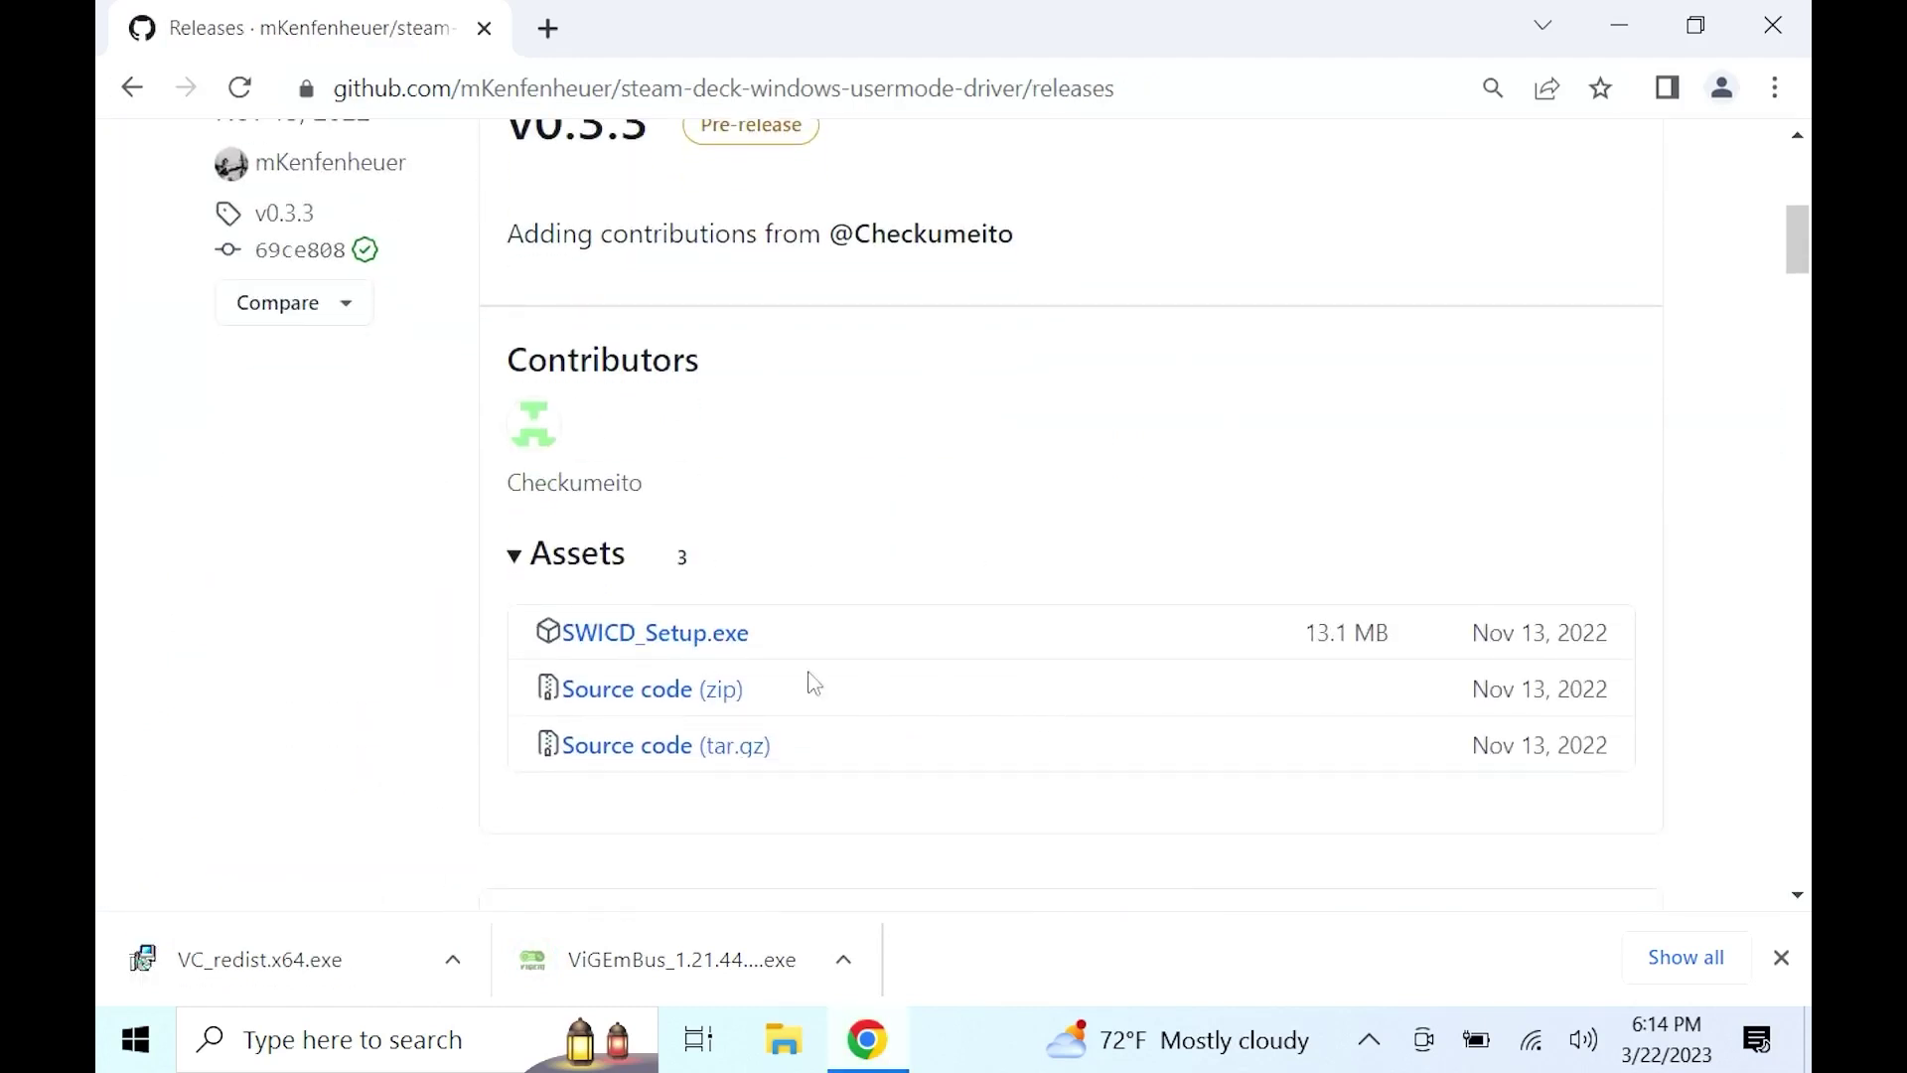
{"action": "left_click", "coordinate": [665, 636]}
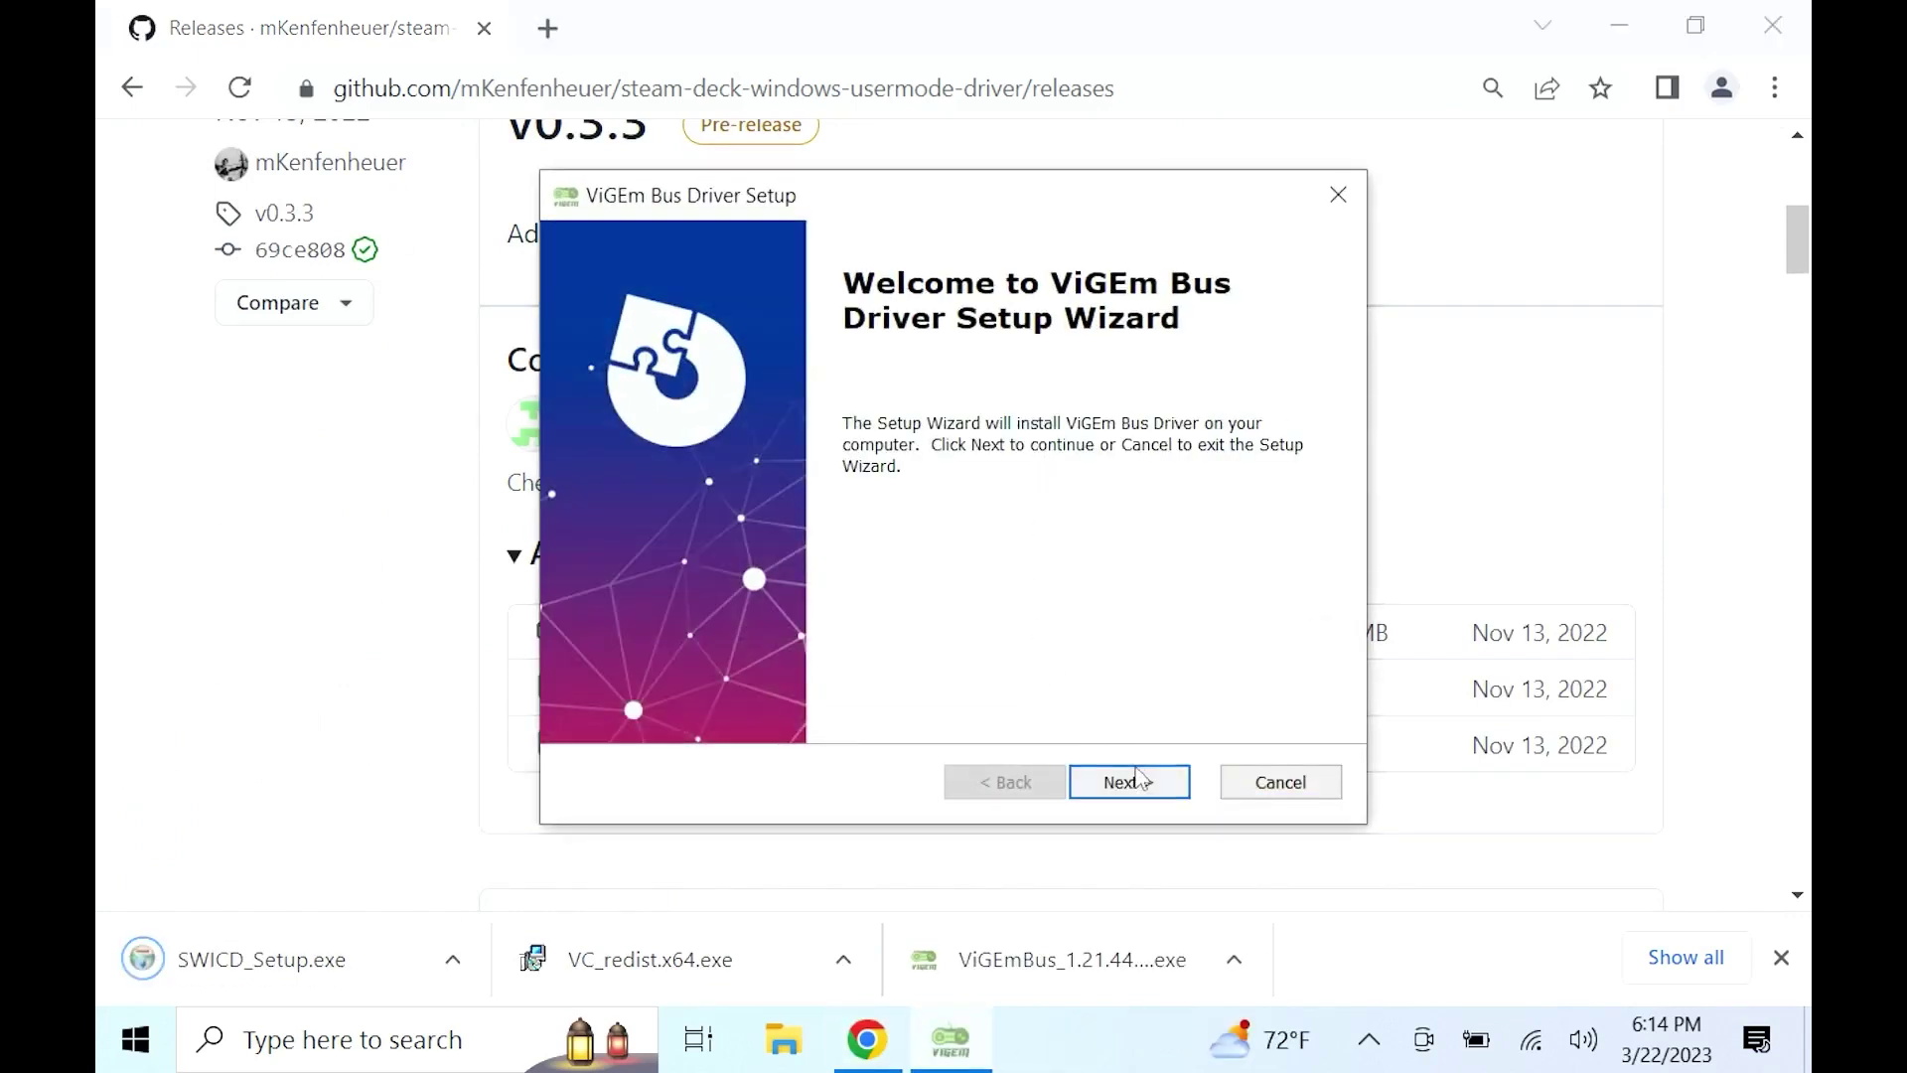
Accept the licence terms and install the ViGEm Bus Driver, approving the UAC prompt, then finish
{"action": "left_click", "coordinate": [1138, 780]}
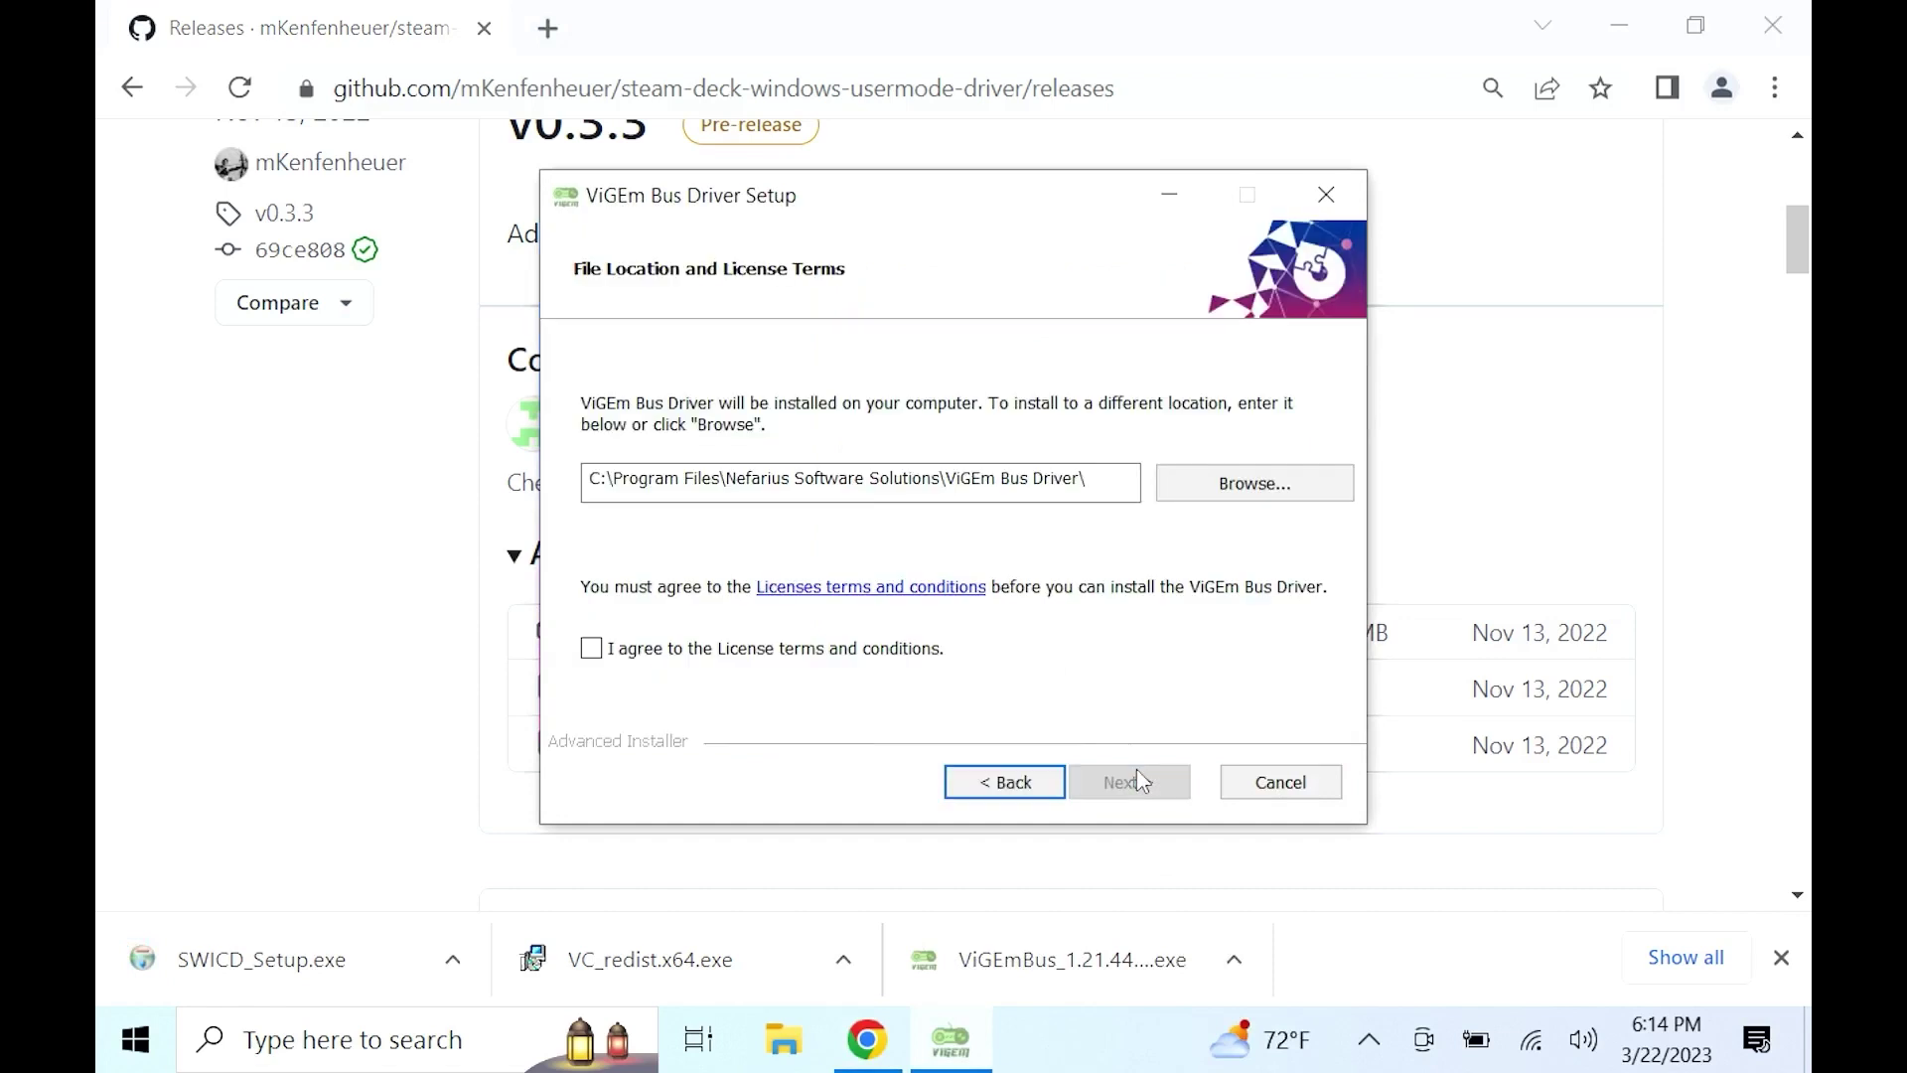
{"action": "left_click", "coordinate": [608, 648]}
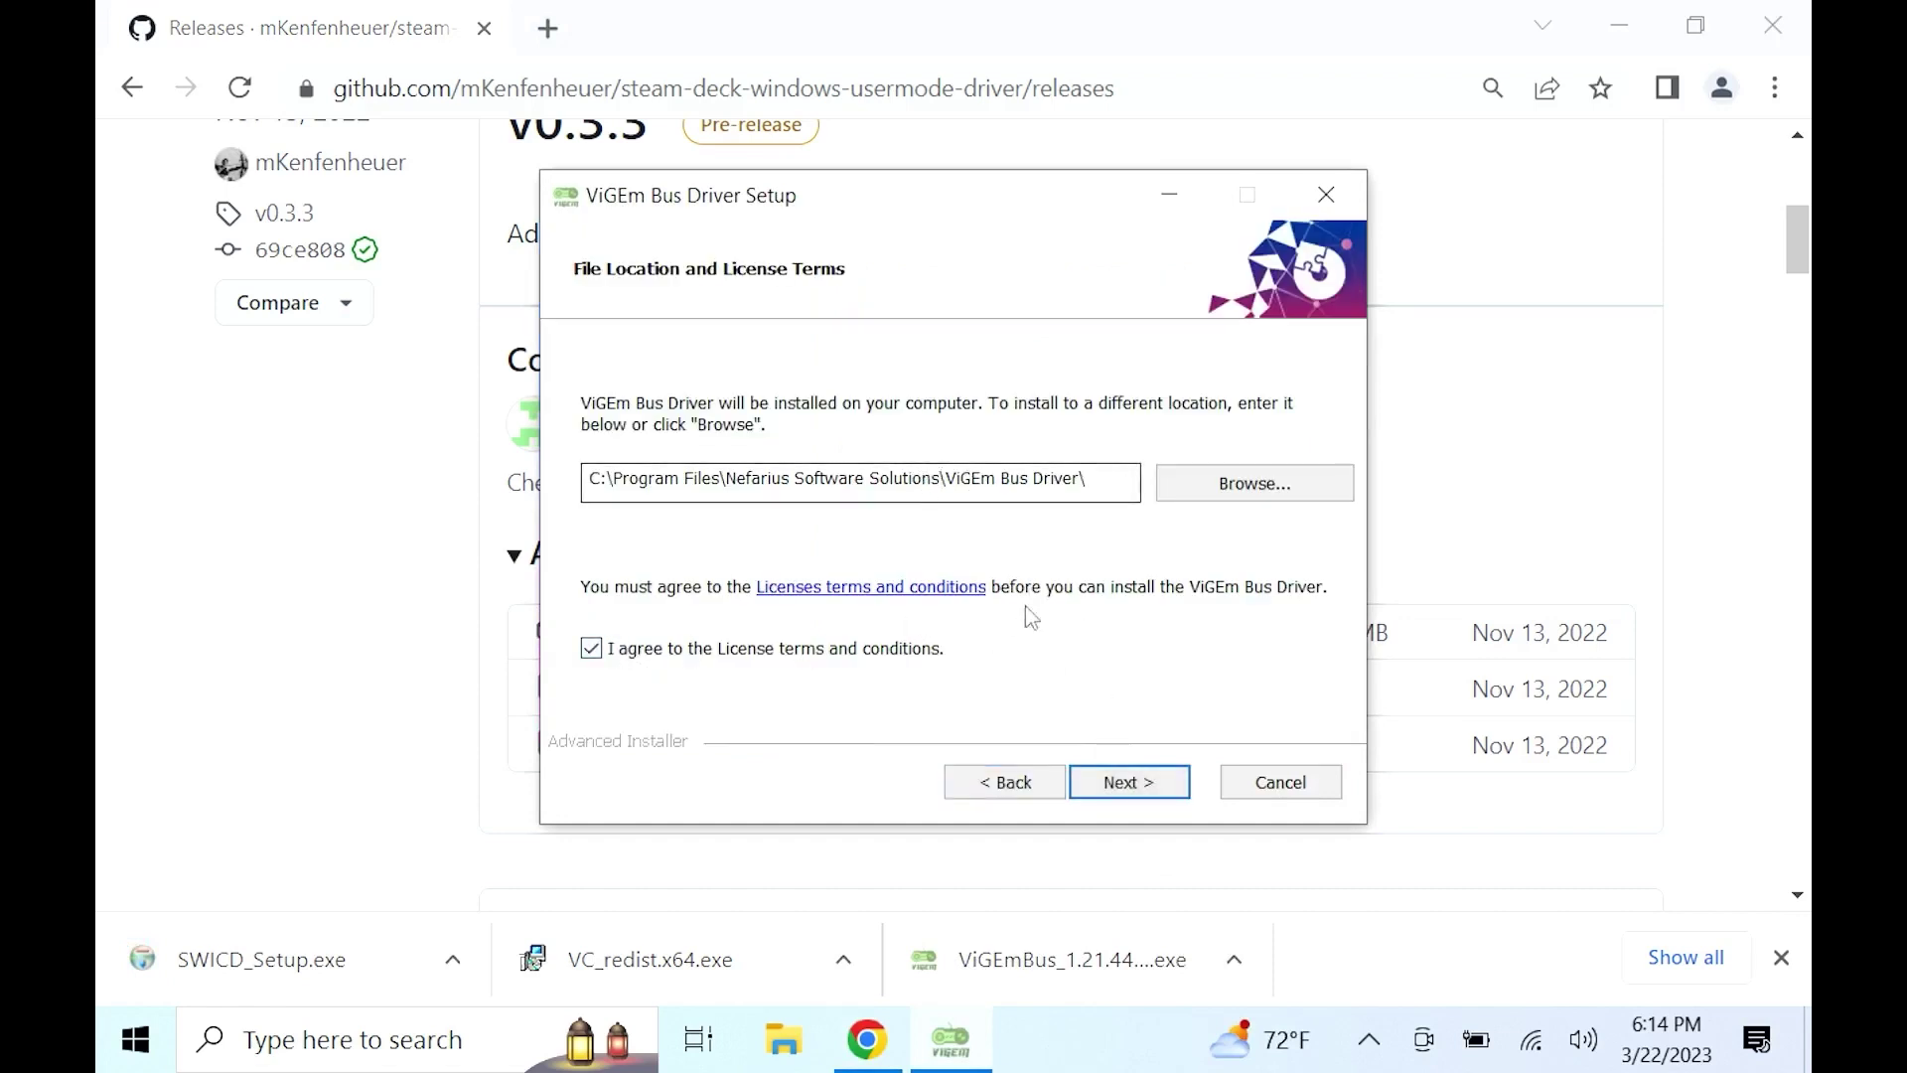
{"action": "left_click", "coordinate": [1149, 785]}
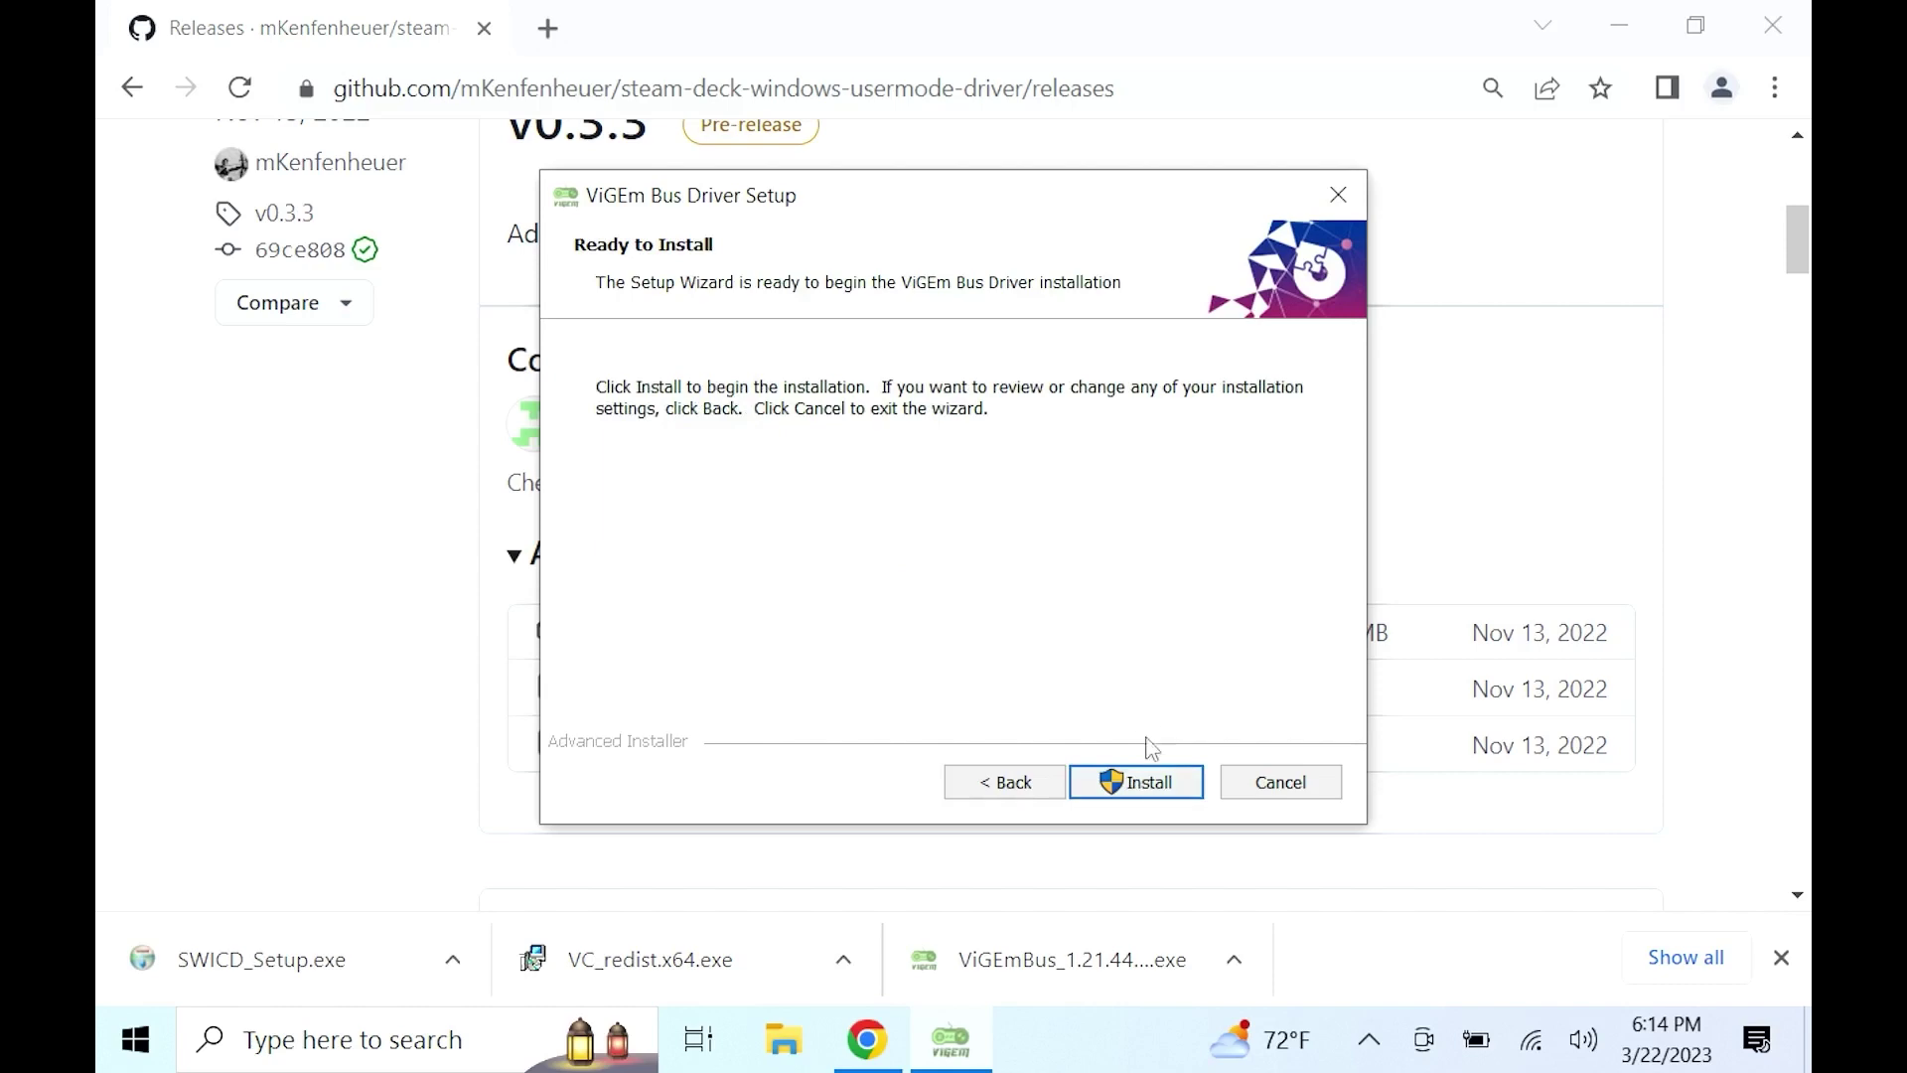
{"action": "left_click", "coordinate": [1155, 782]}
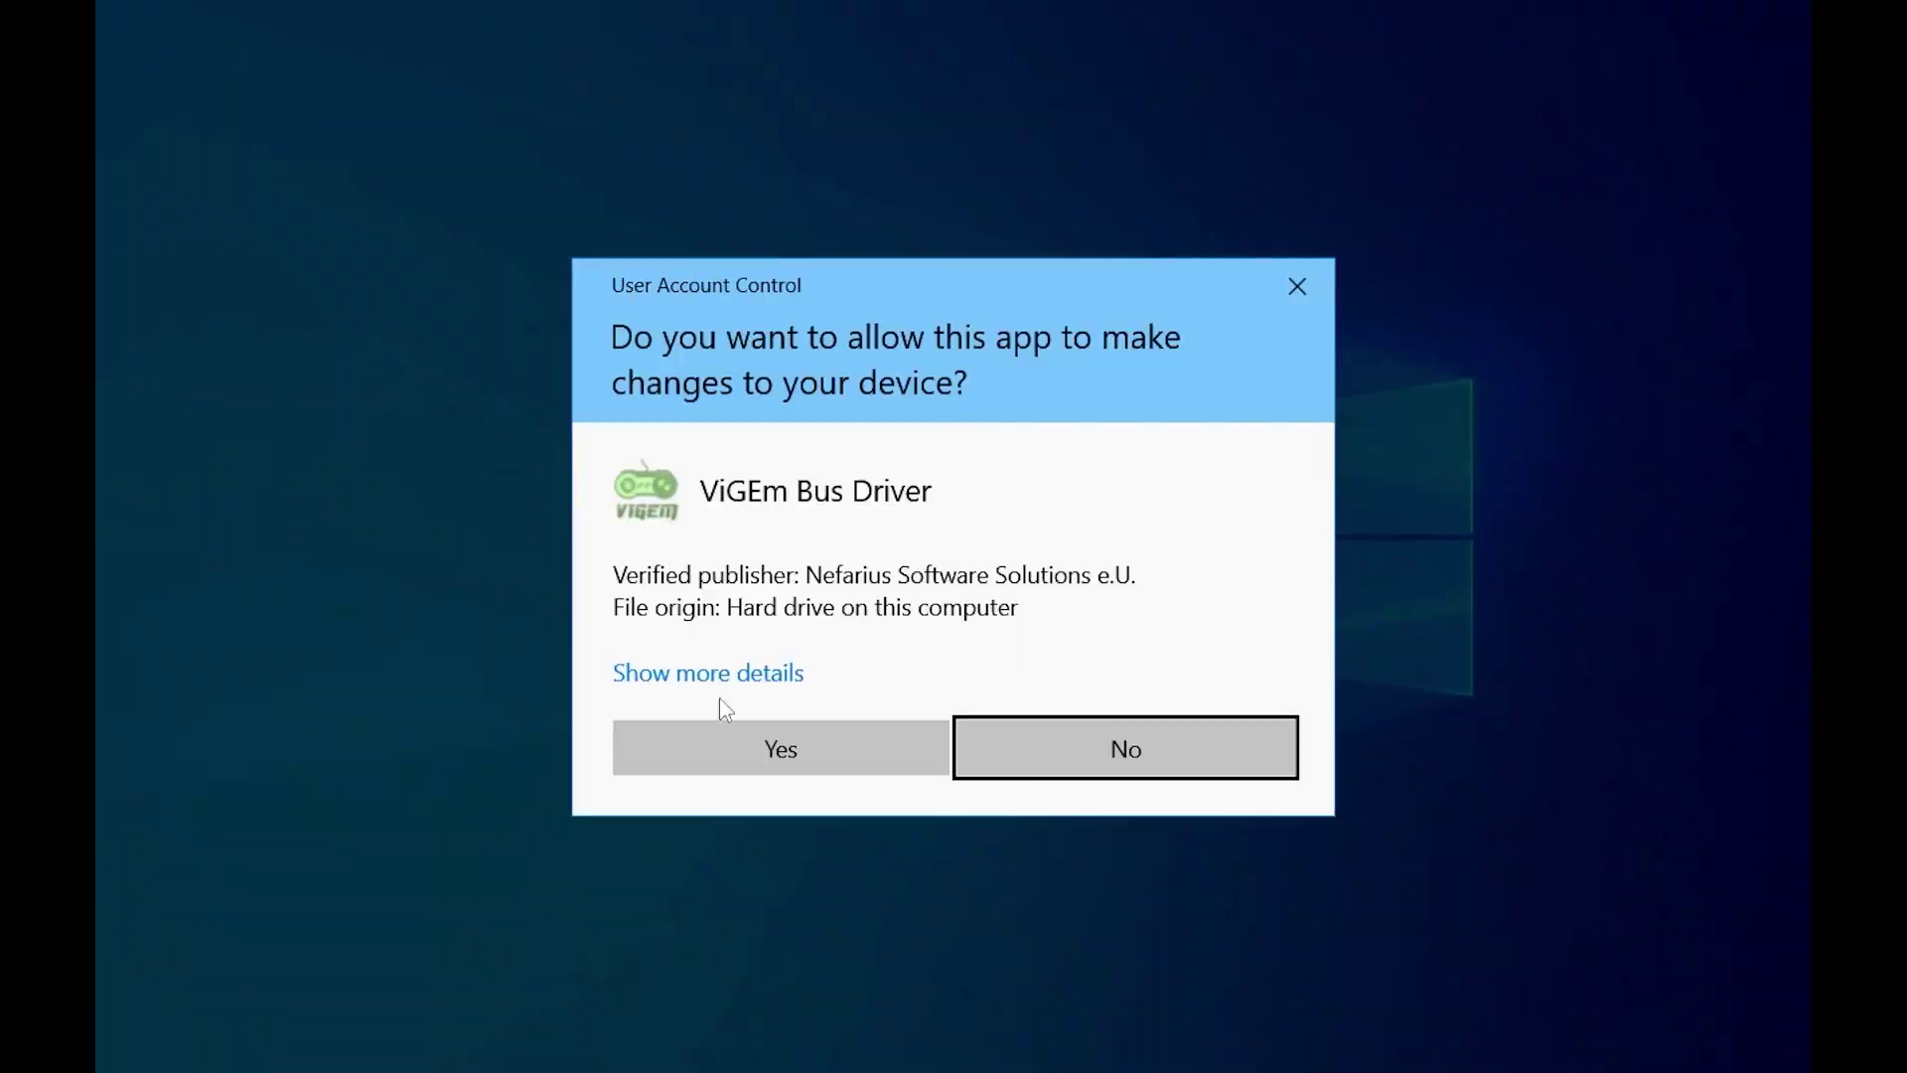
{"action": "left_click", "coordinate": [698, 752]}
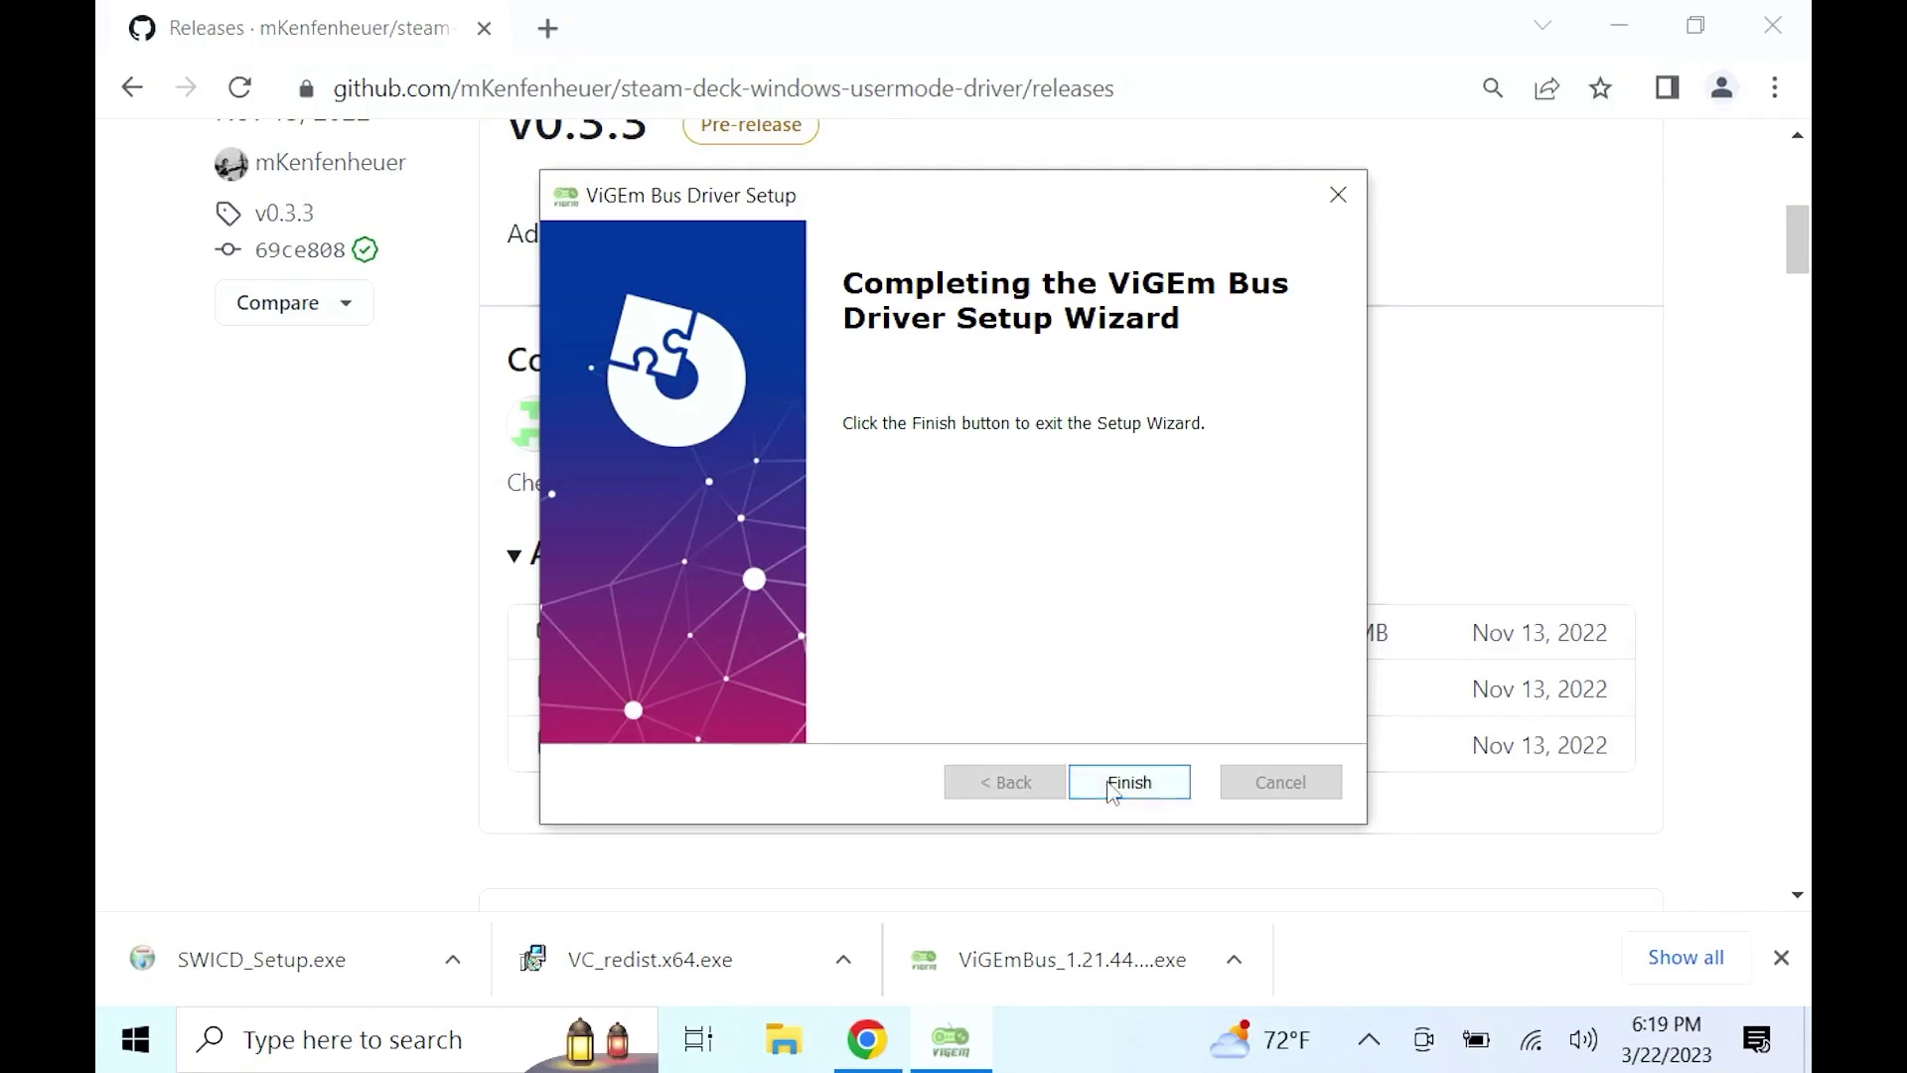
{"action": "left_click", "coordinate": [1113, 788]}
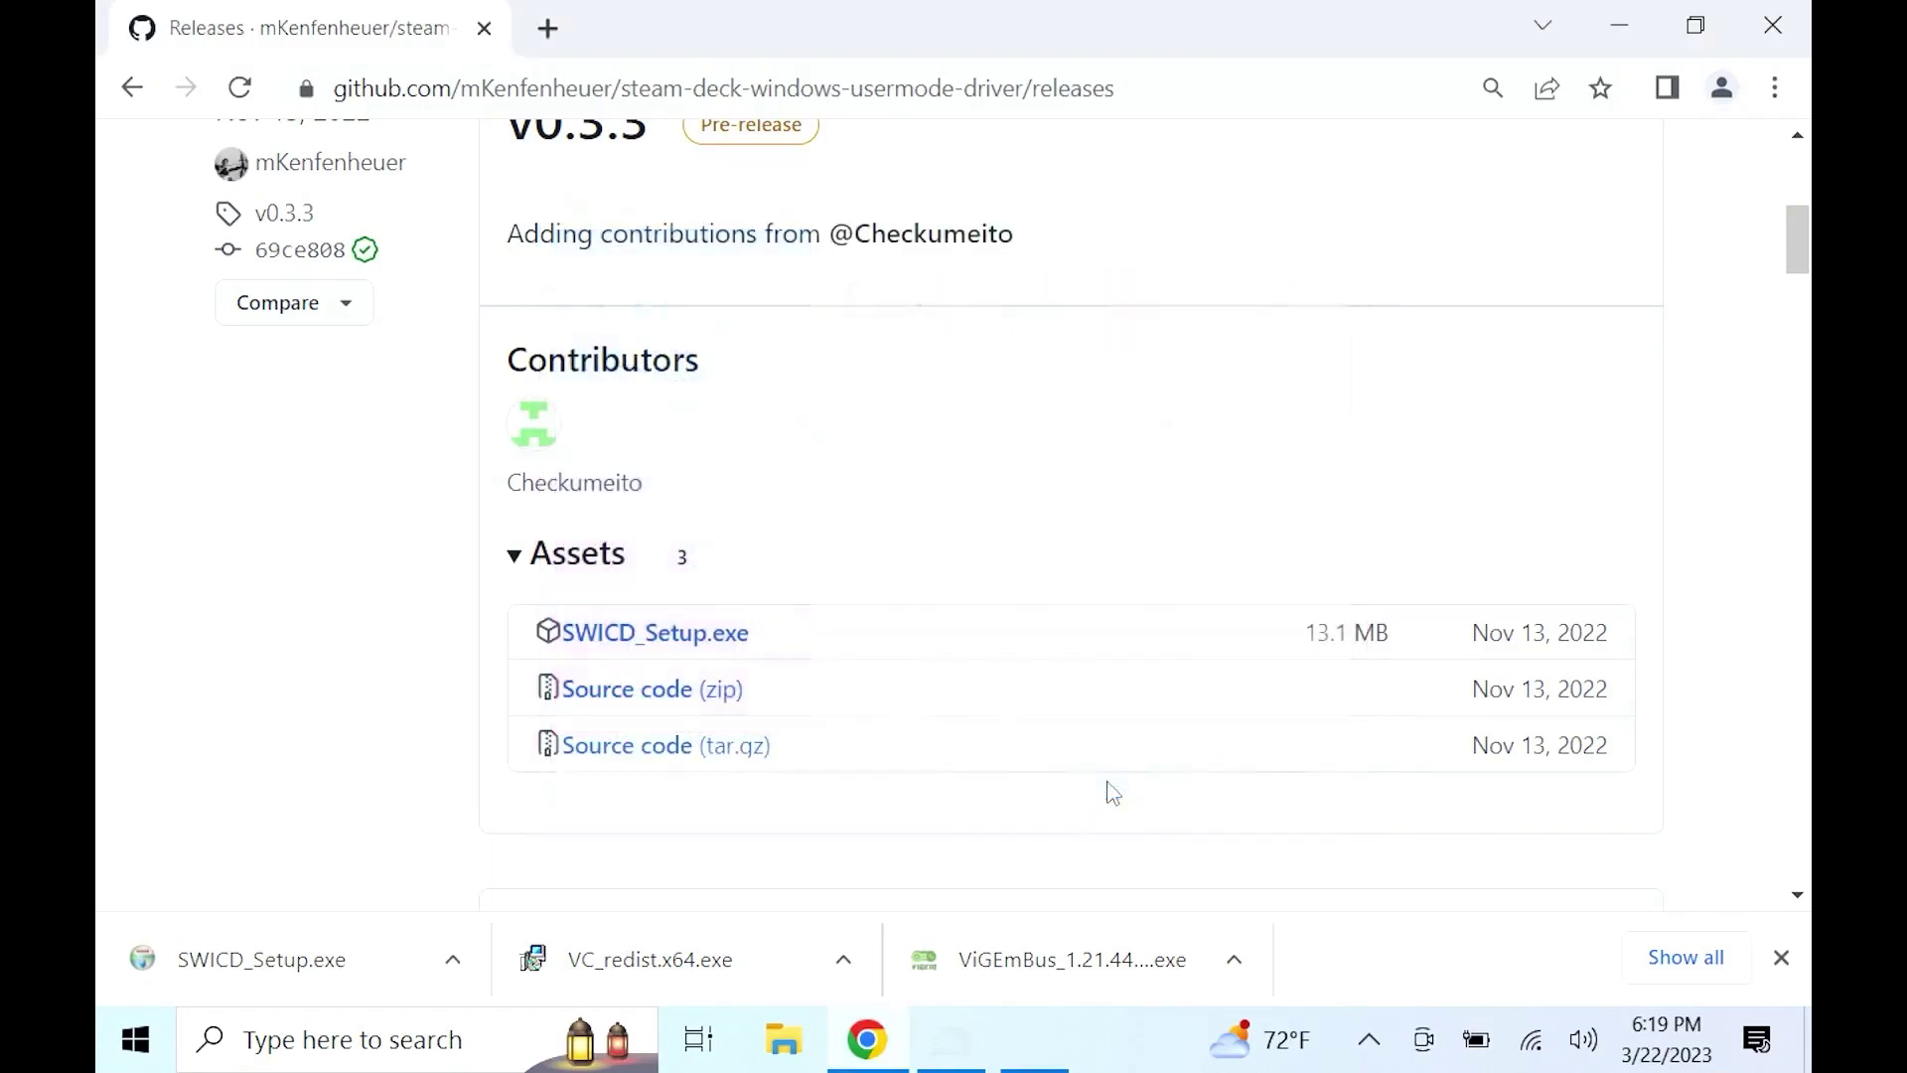
Install the Visual C++ 2015-2022 x64 redistributable from VC_redist.x64.exe, then launch SWICD_Setup.exe
{"action": "left_click", "coordinate": [711, 968]}
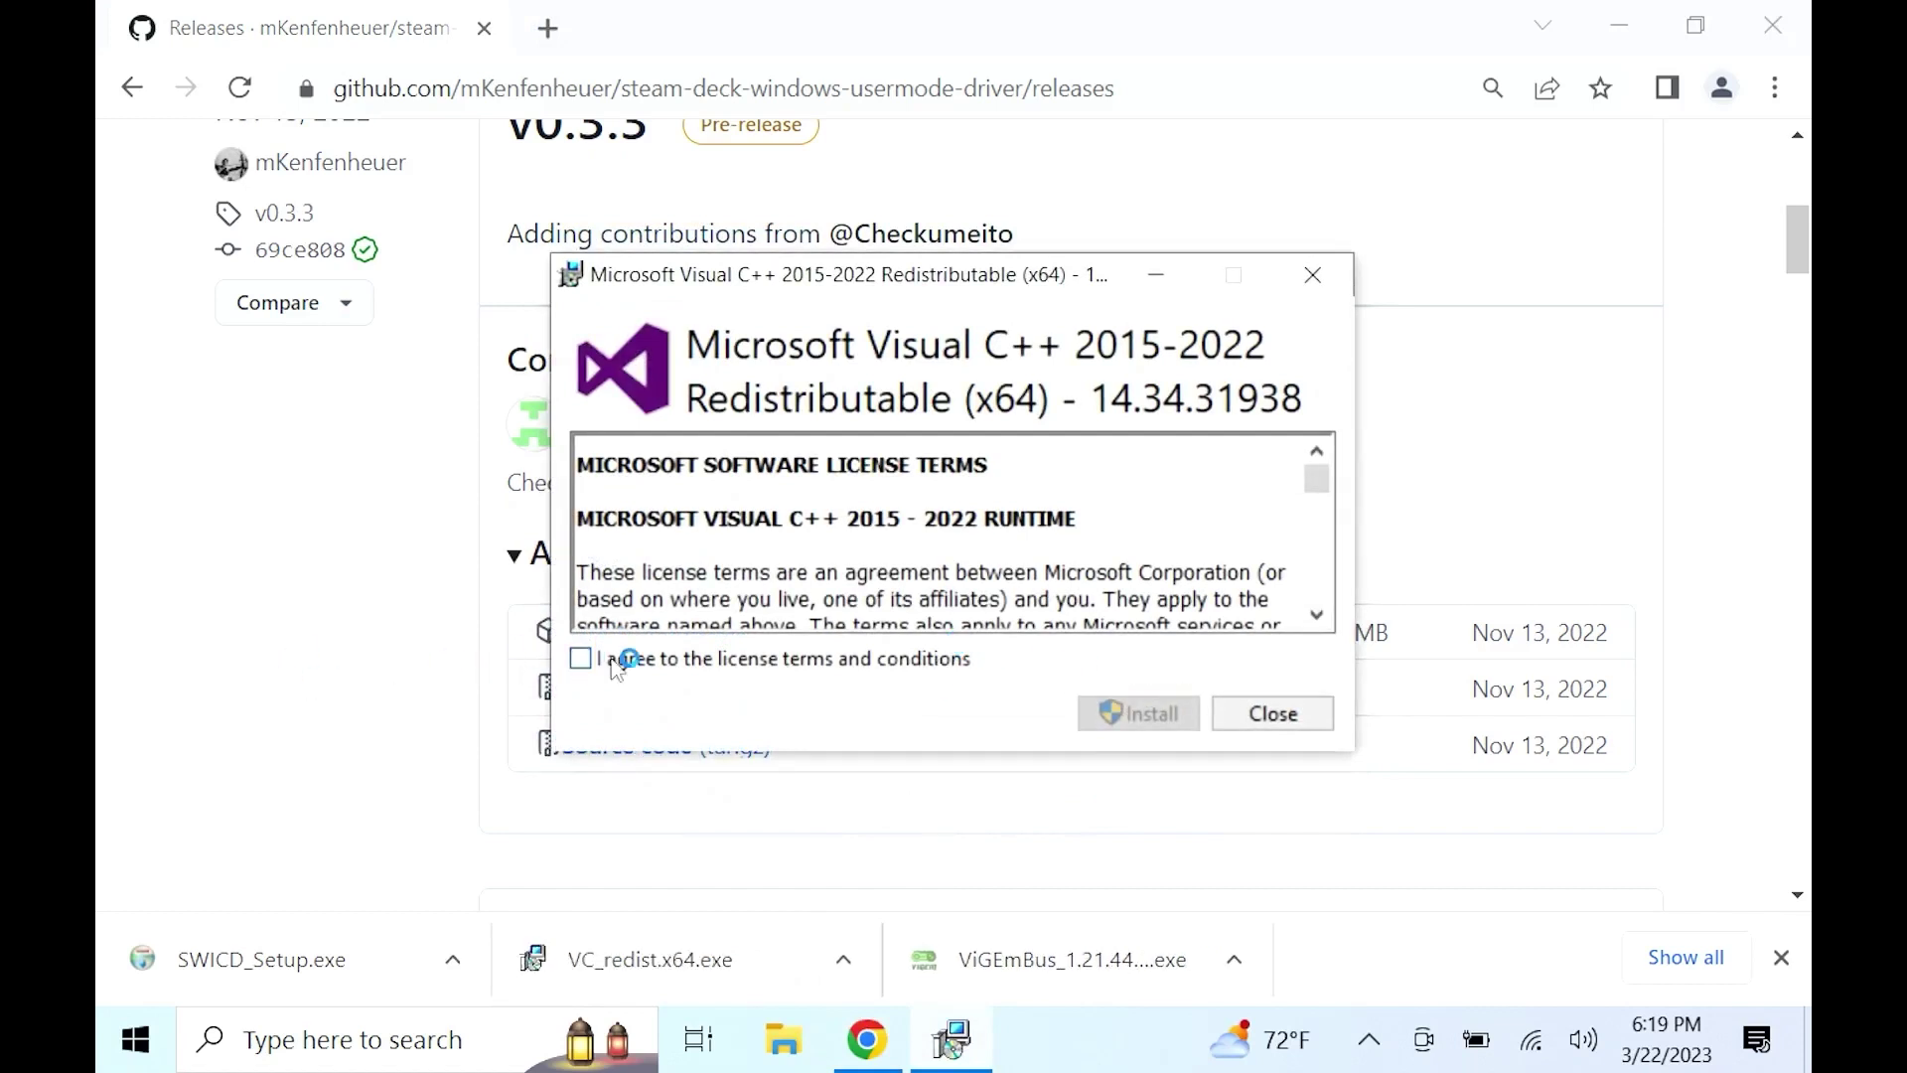
{"action": "left_click", "coordinate": [611, 660]}
{"action": "left_click", "coordinate": [1143, 713]}
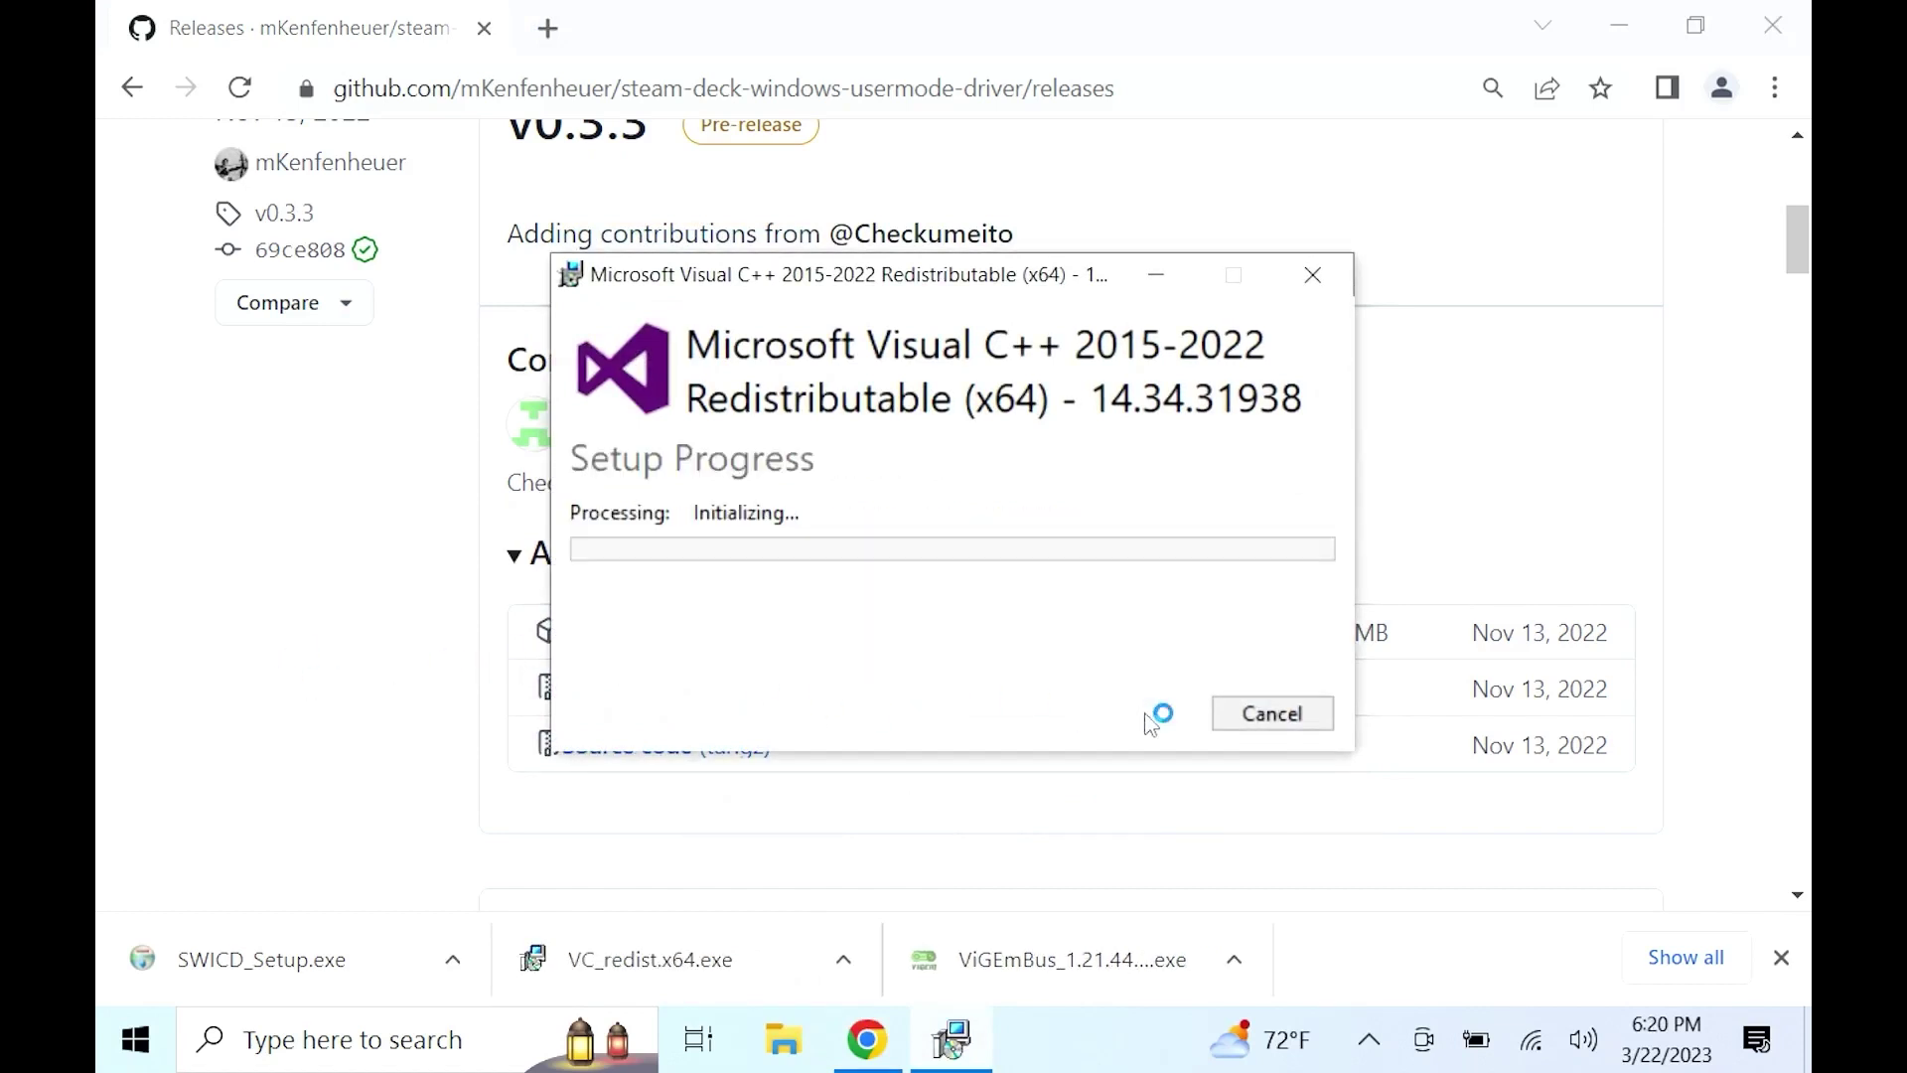
{"action": "left_click", "coordinate": [794, 767]}
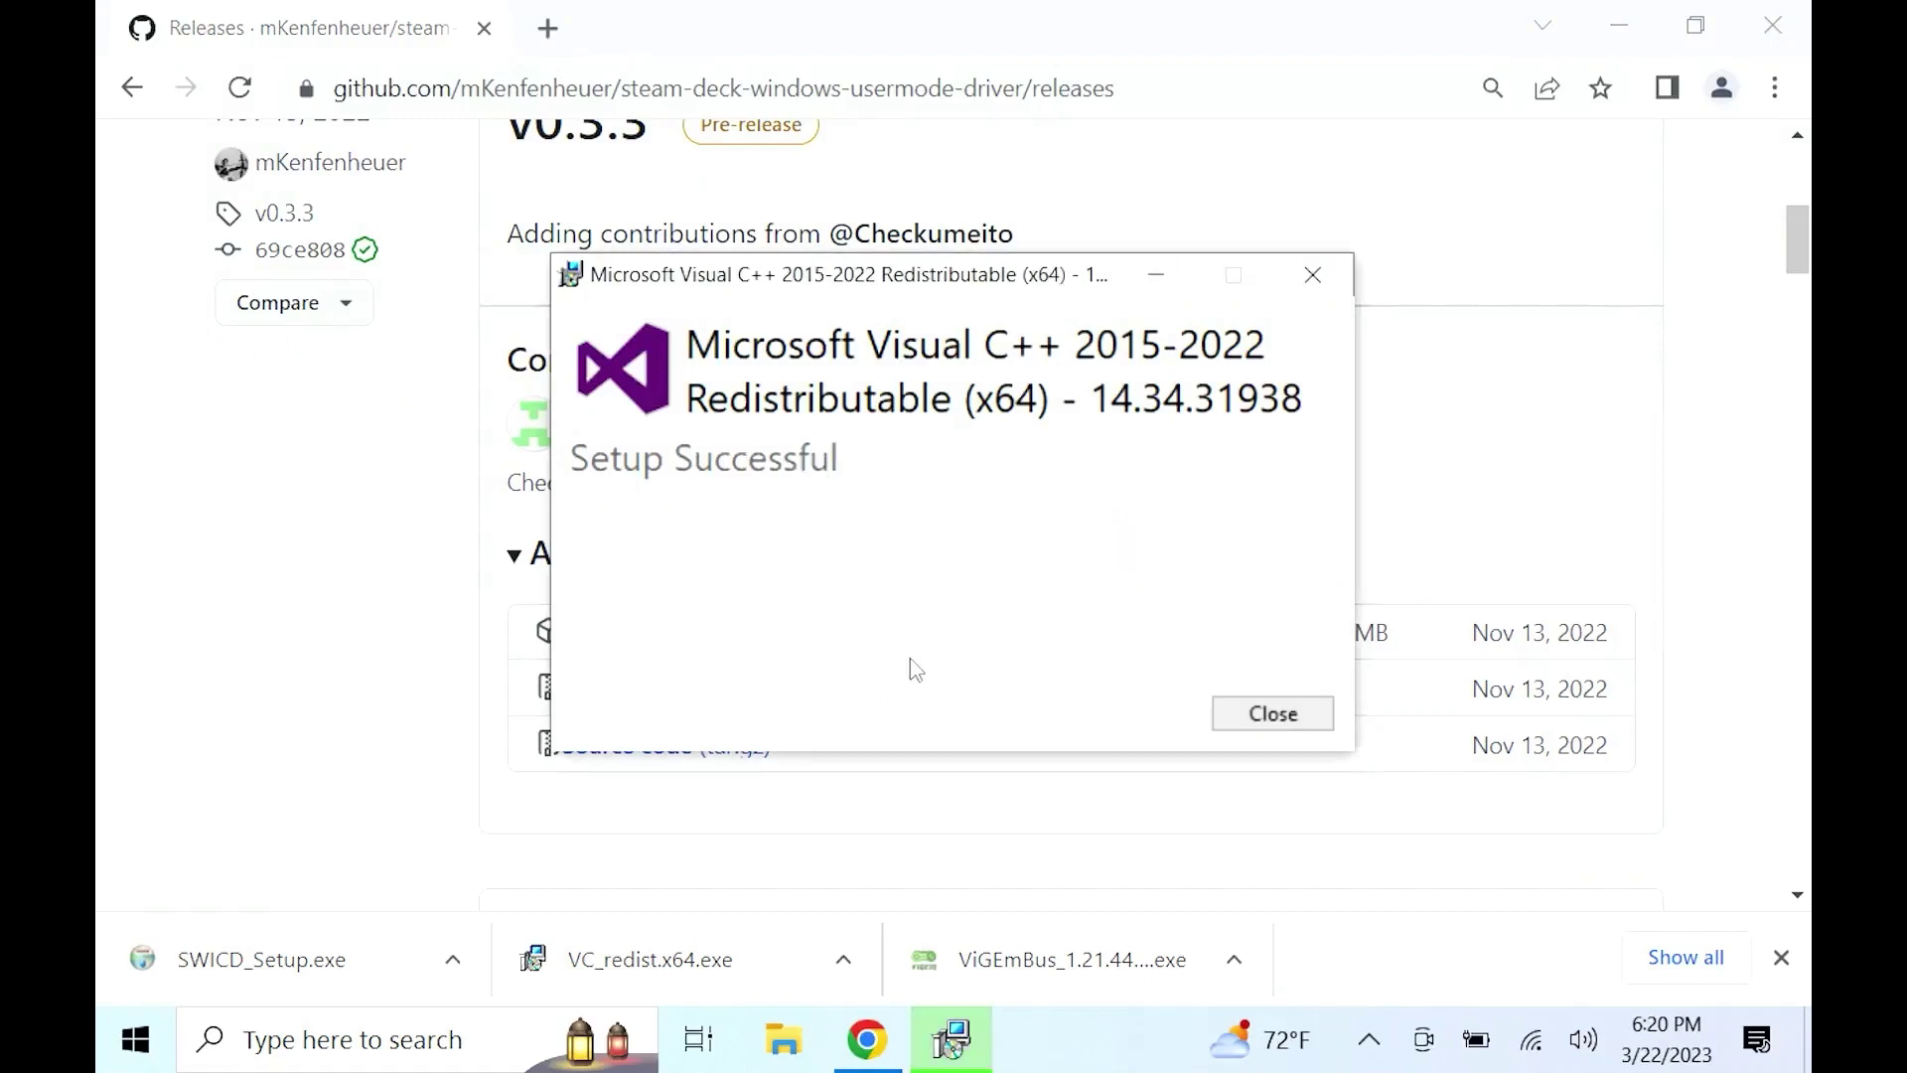
{"action": "key", "text": "Return"}
{"action": "left_click", "coordinate": [298, 960]}
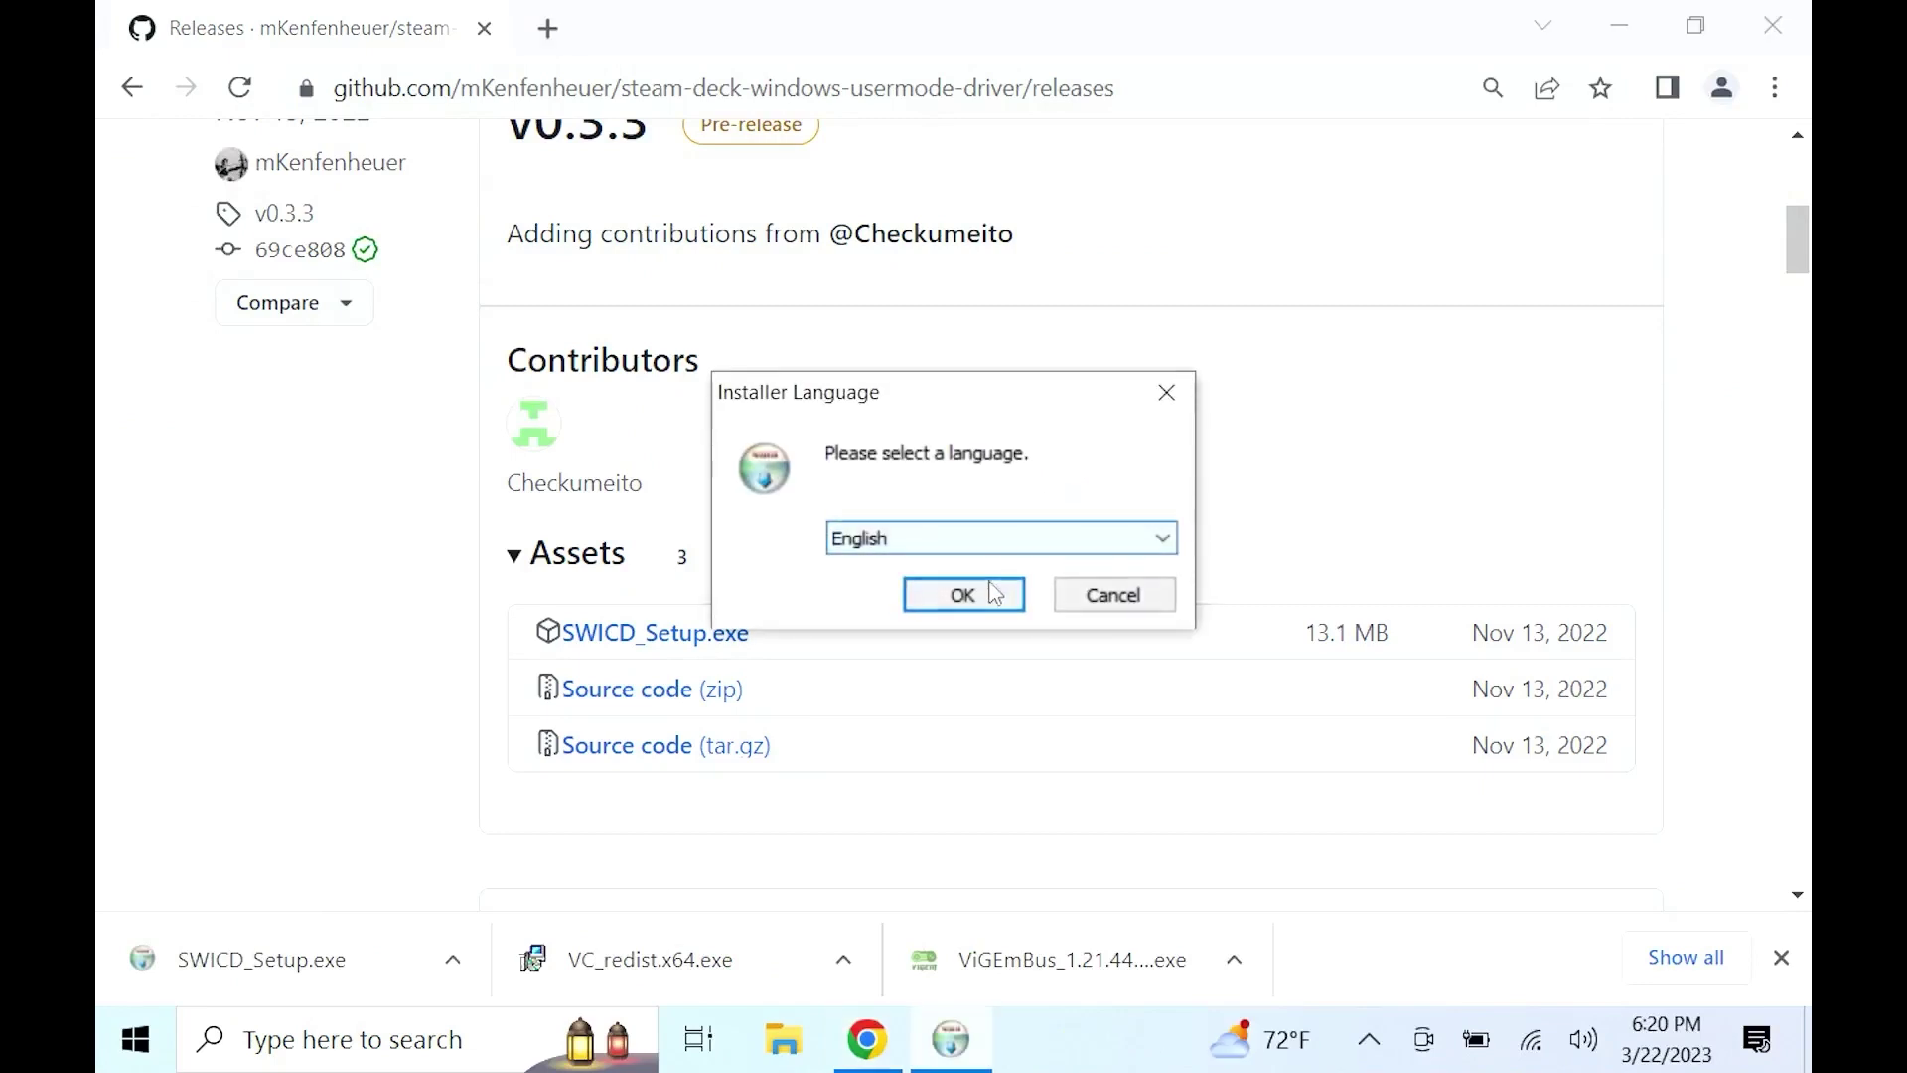
Install SWICD in English with all three components in the default folder, then show the desktop
{"action": "left_click", "coordinate": [988, 595]}
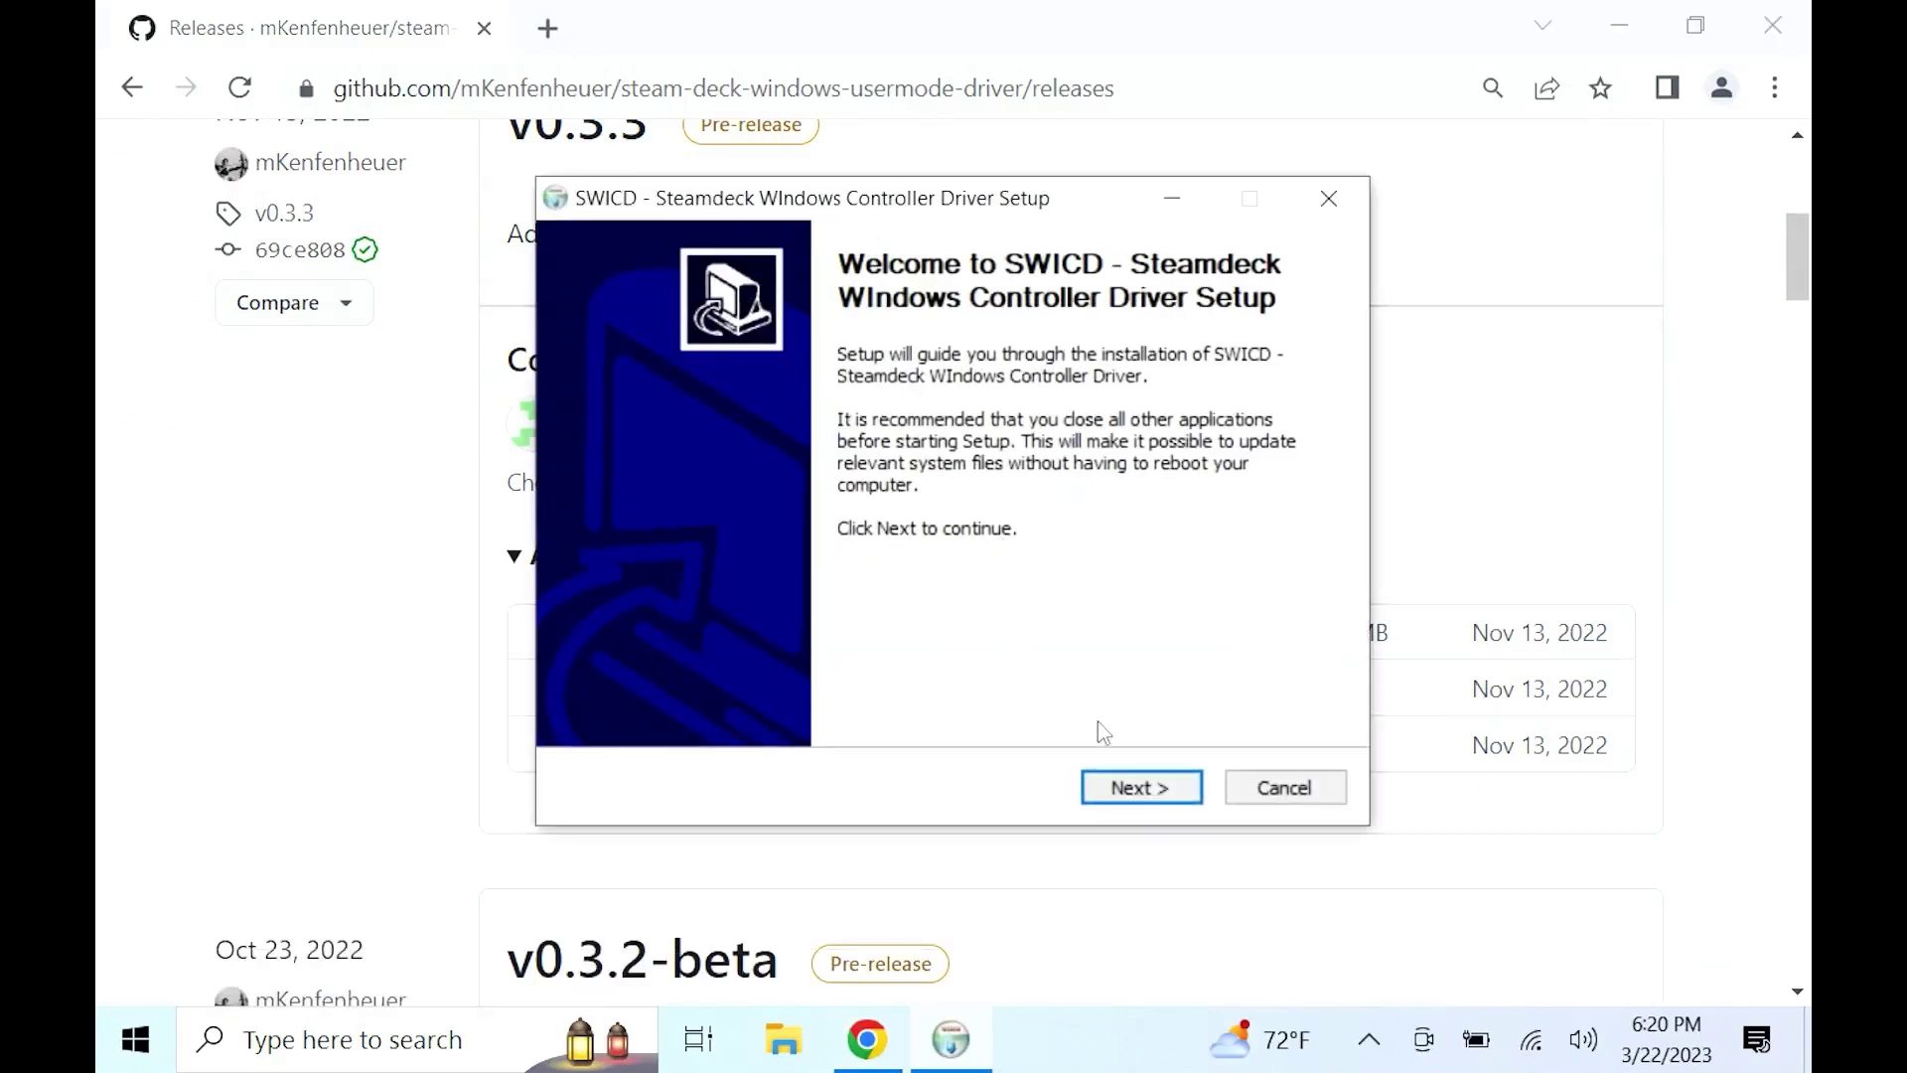
{"action": "left_click", "coordinate": [1117, 787]}
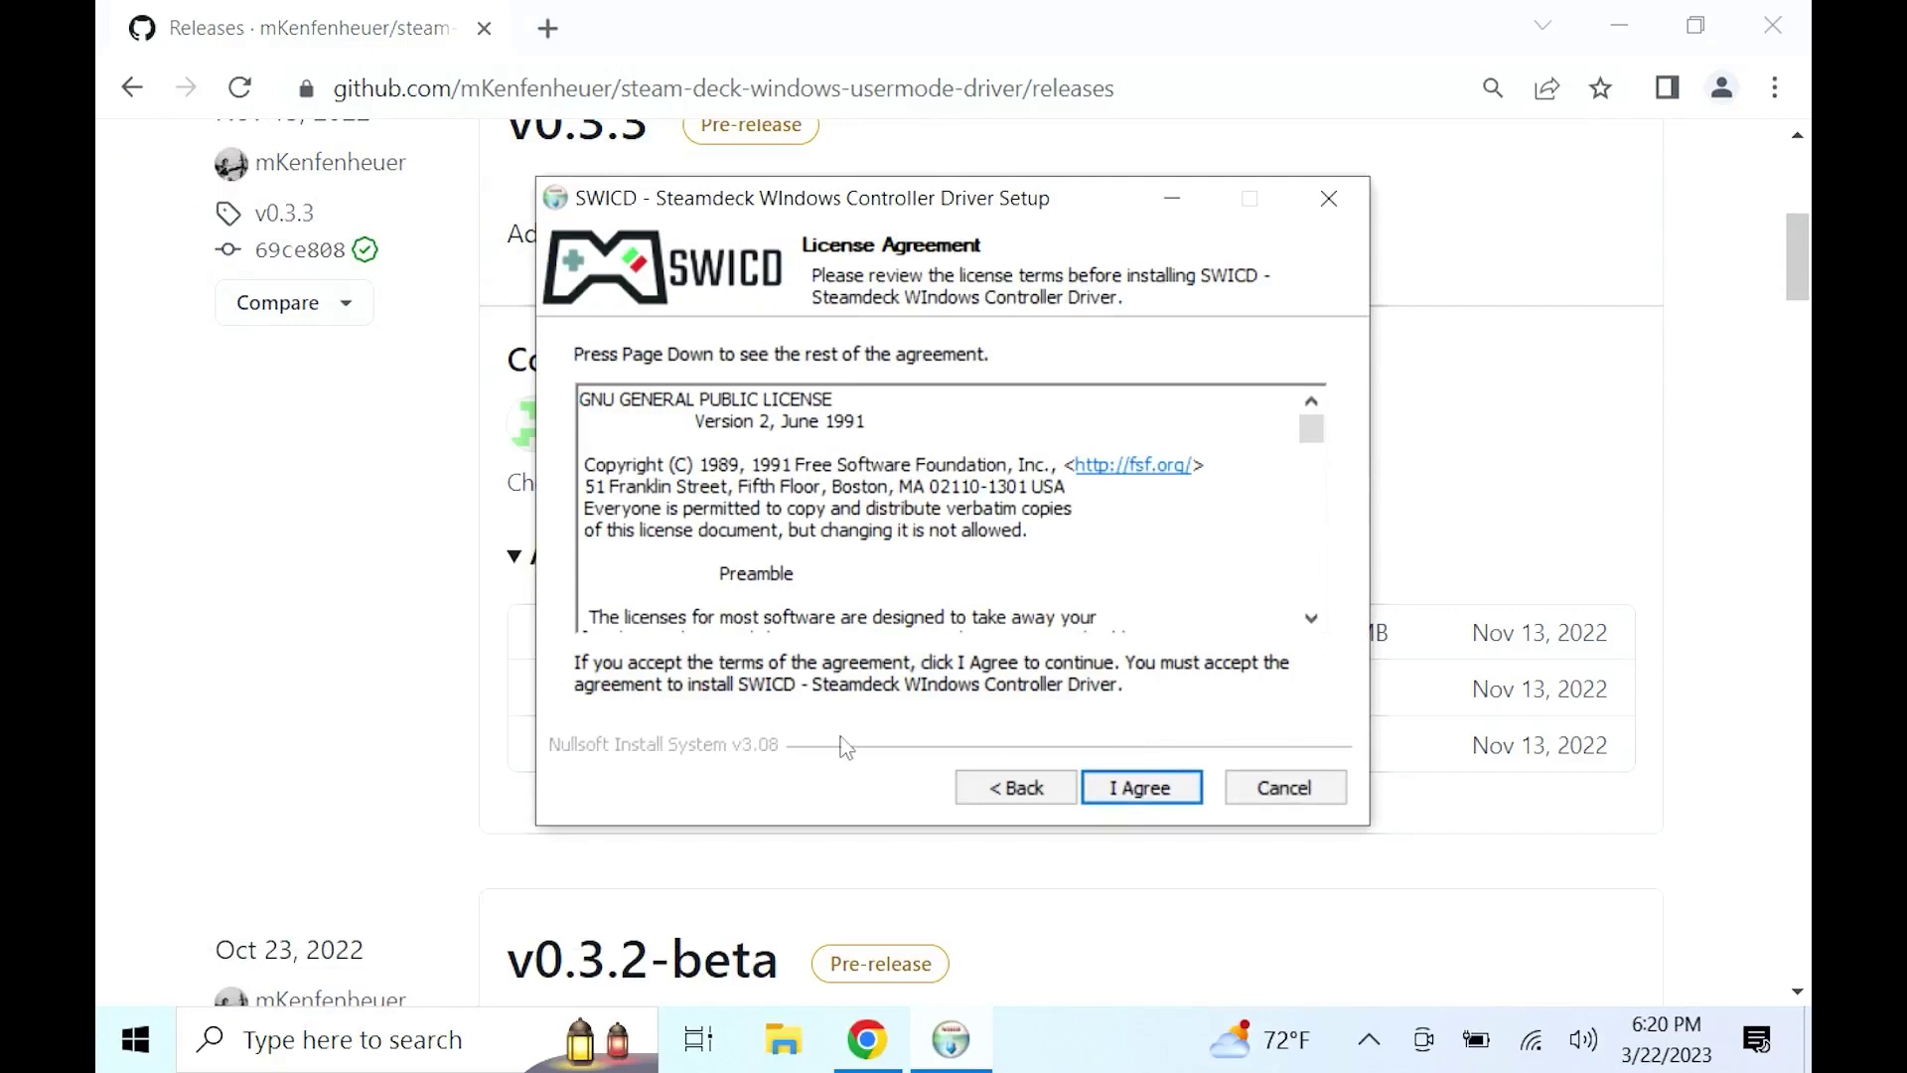
{"action": "left_click", "coordinate": [1139, 784]}
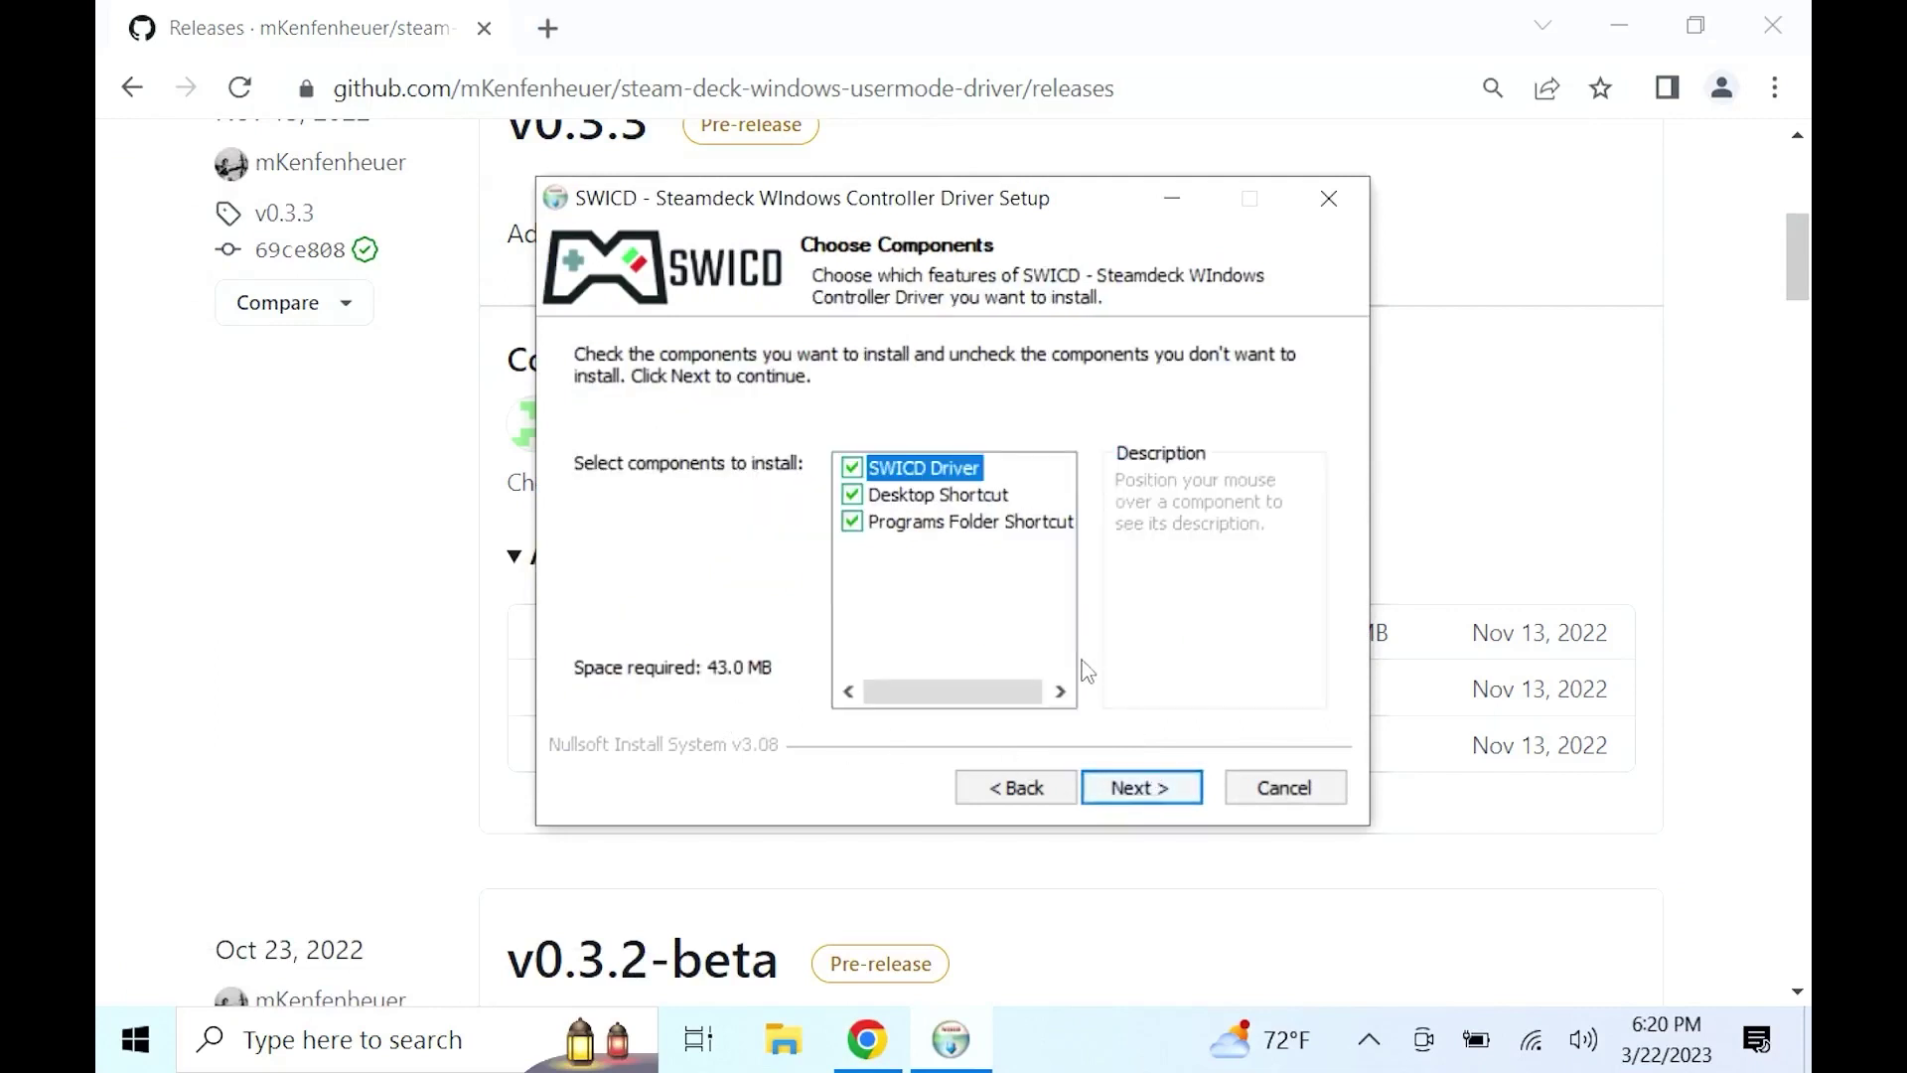
{"action": "left_click", "coordinate": [1155, 804]}
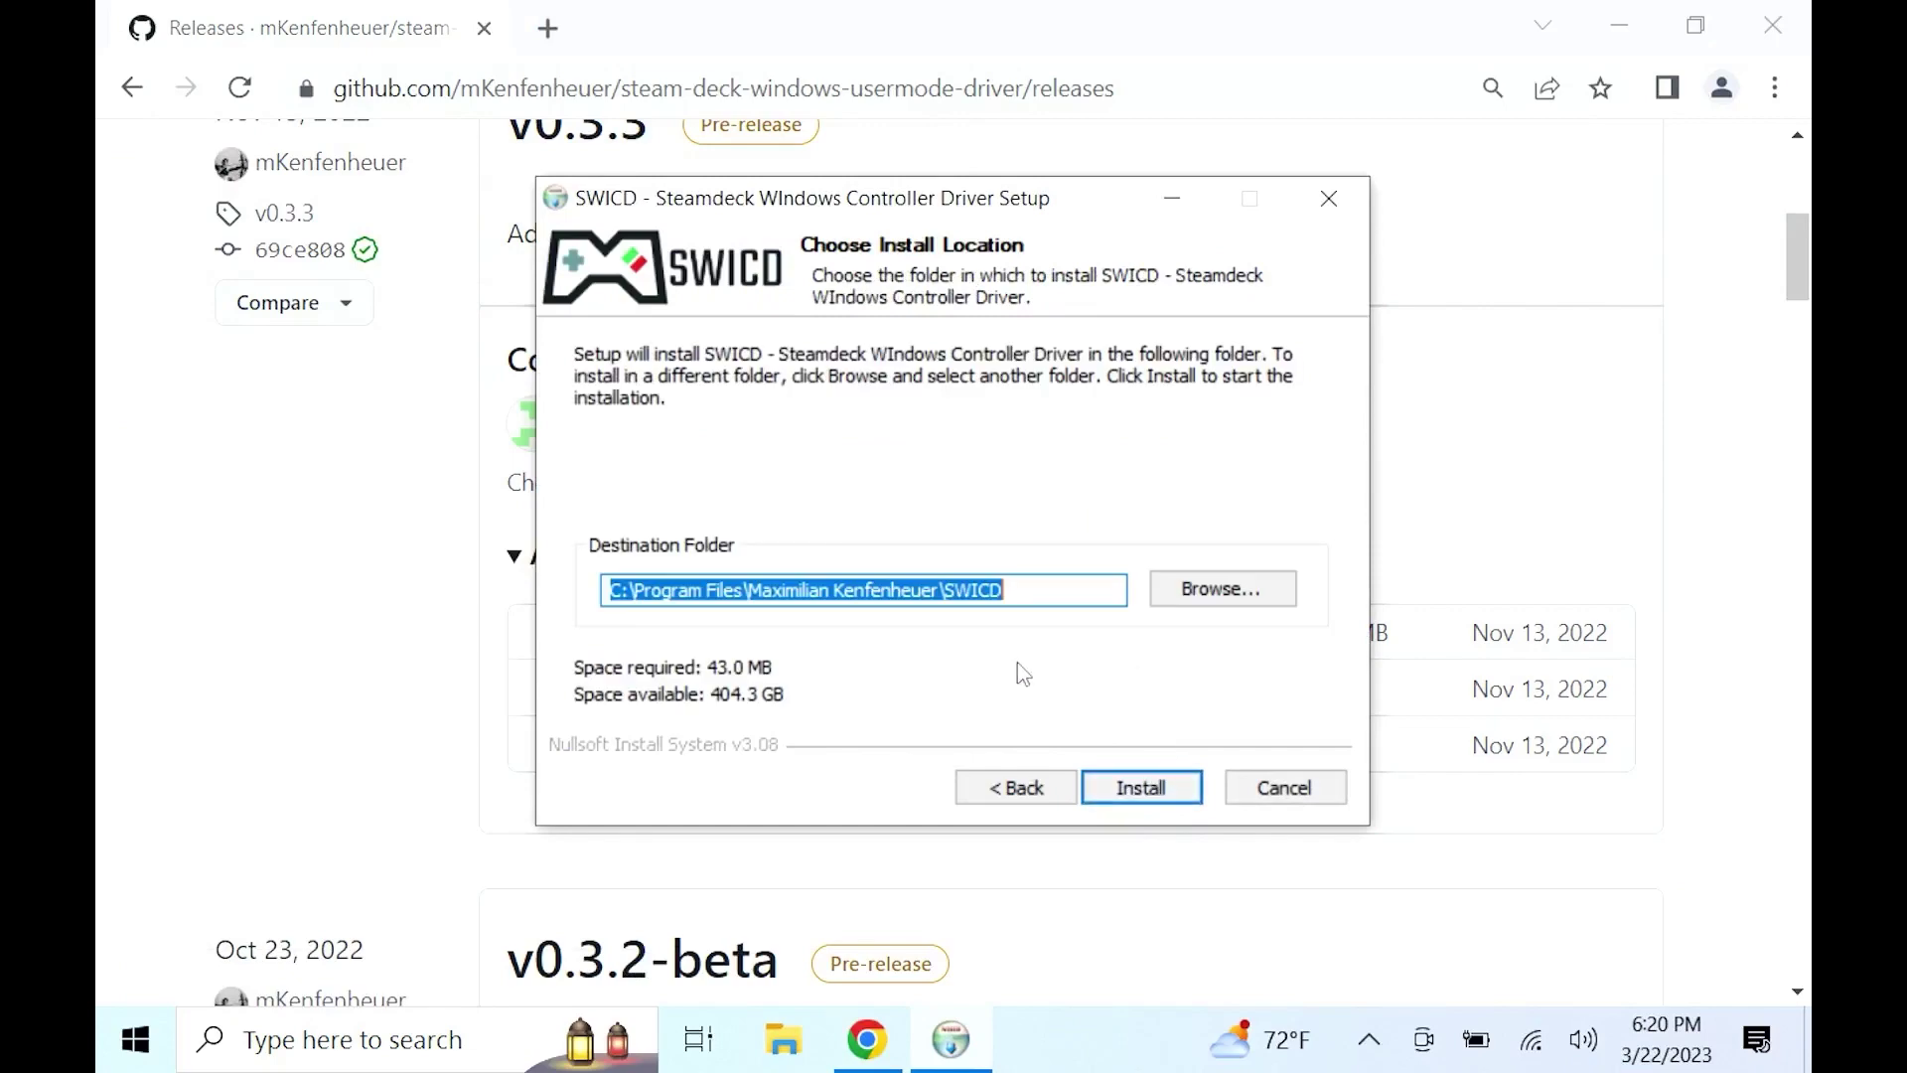
{"action": "left_click", "coordinate": [1152, 787]}
{"action": "left_click", "coordinate": [1120, 784]}
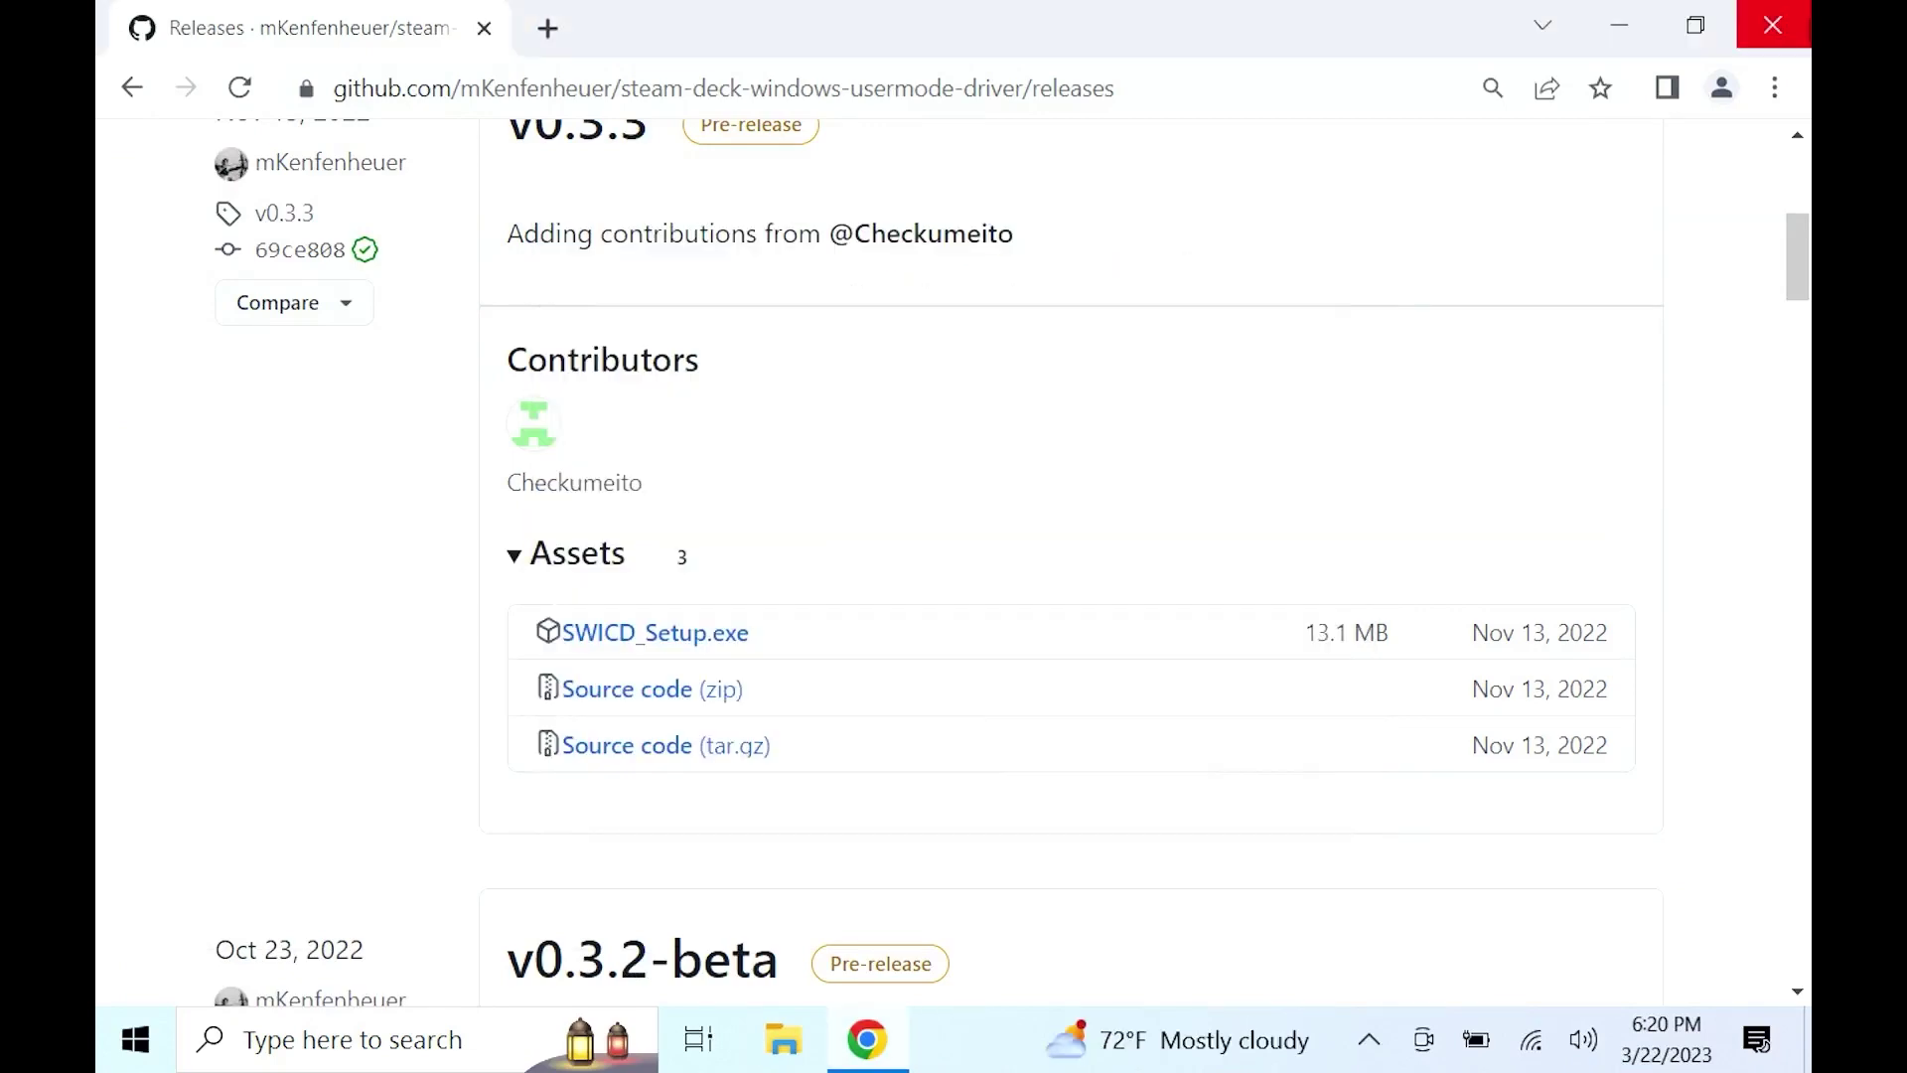
{"action": "key", "text": "super+d"}
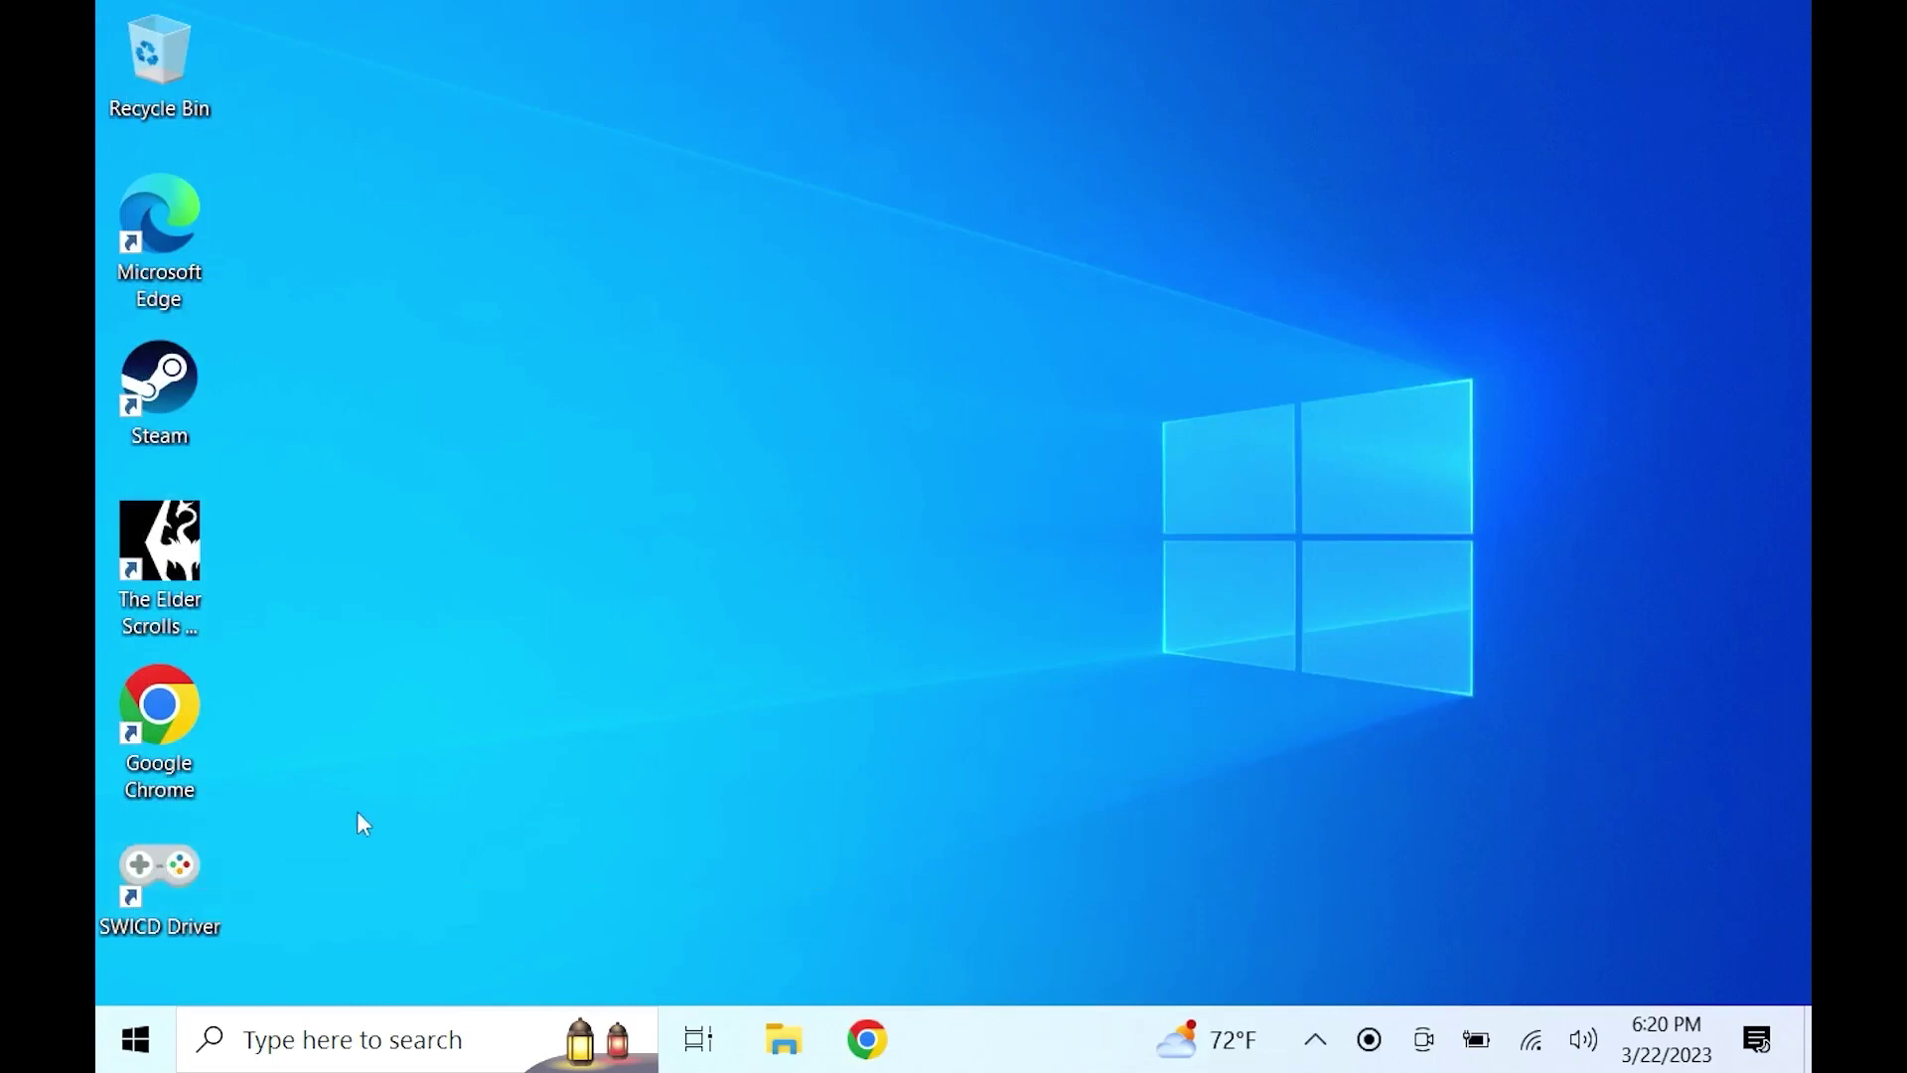
Launch SWICD Driver from its desktop shortcut and show its Control Panel from the tray icon
{"action": "double_click", "coordinate": [175, 862]}
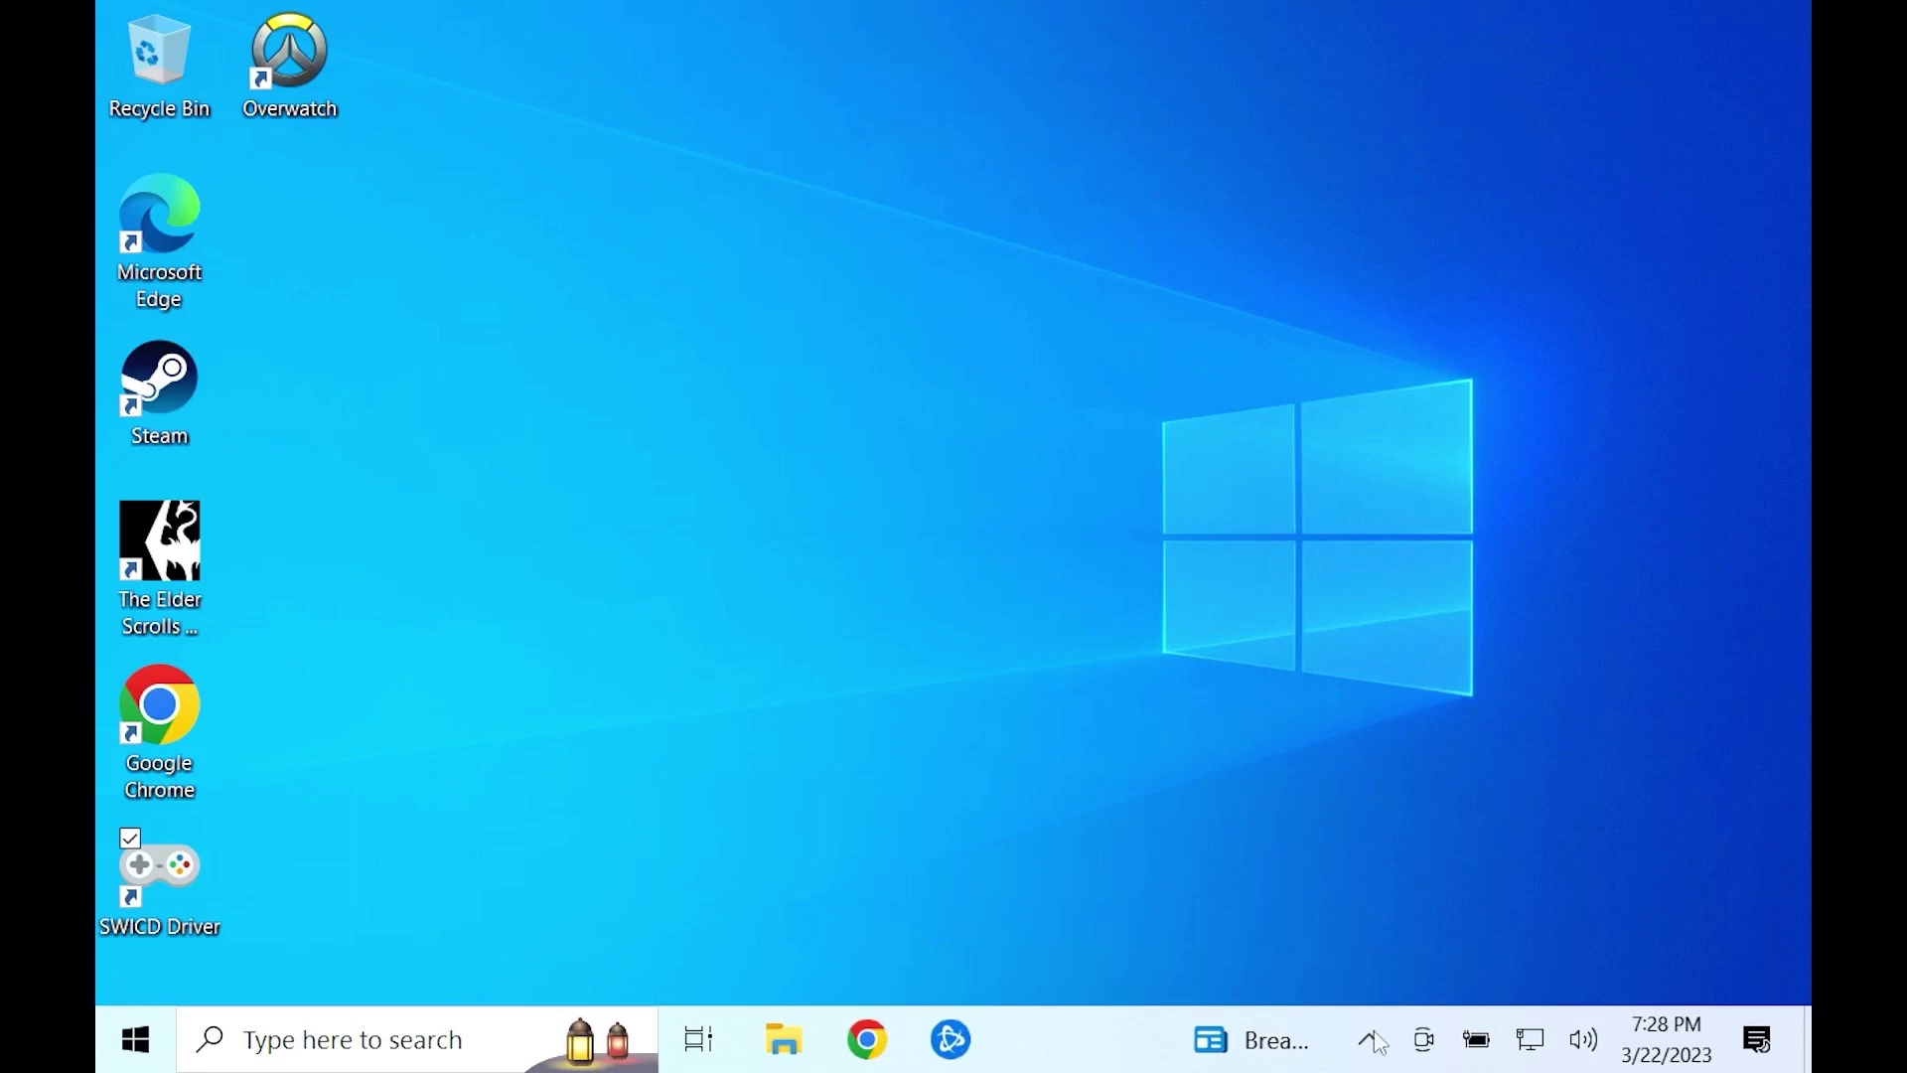
{"action": "left_click", "coordinate": [1374, 1040]}
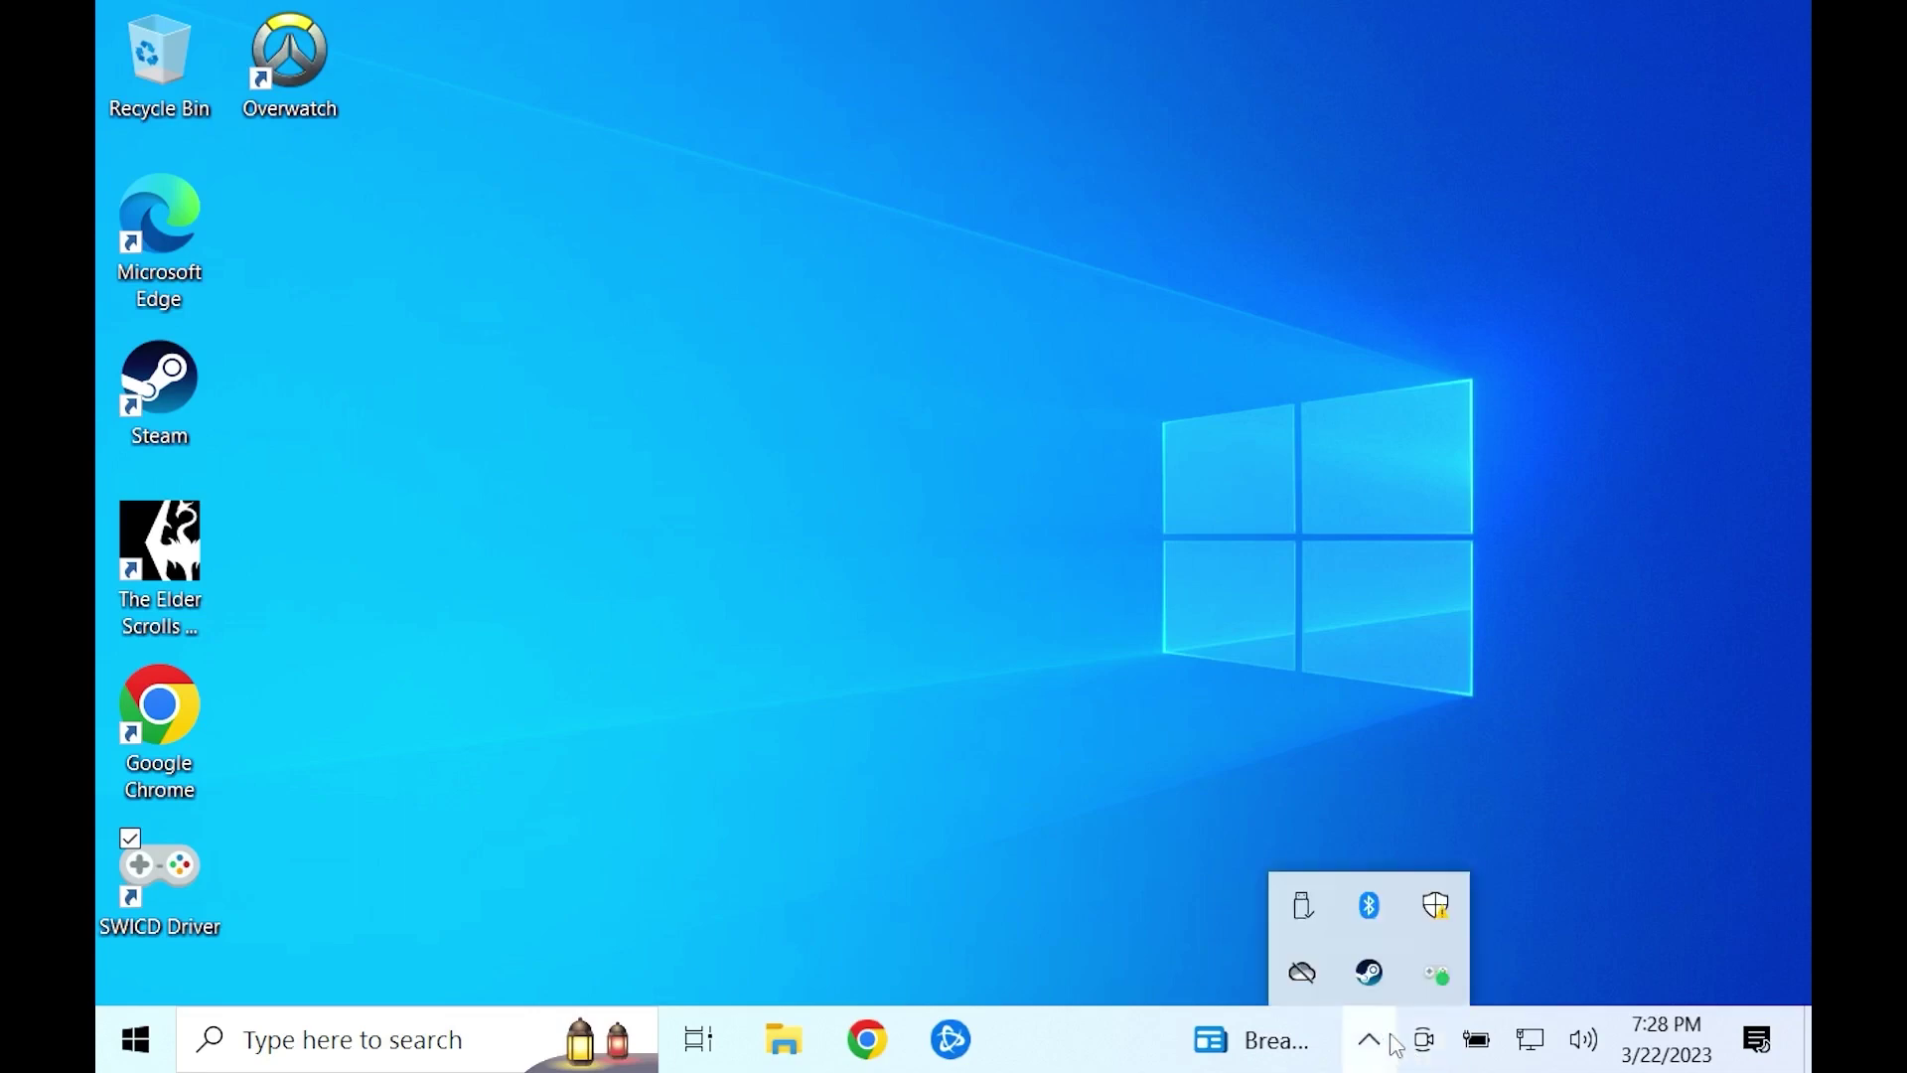
{"action": "right_click", "coordinate": [1450, 980]}
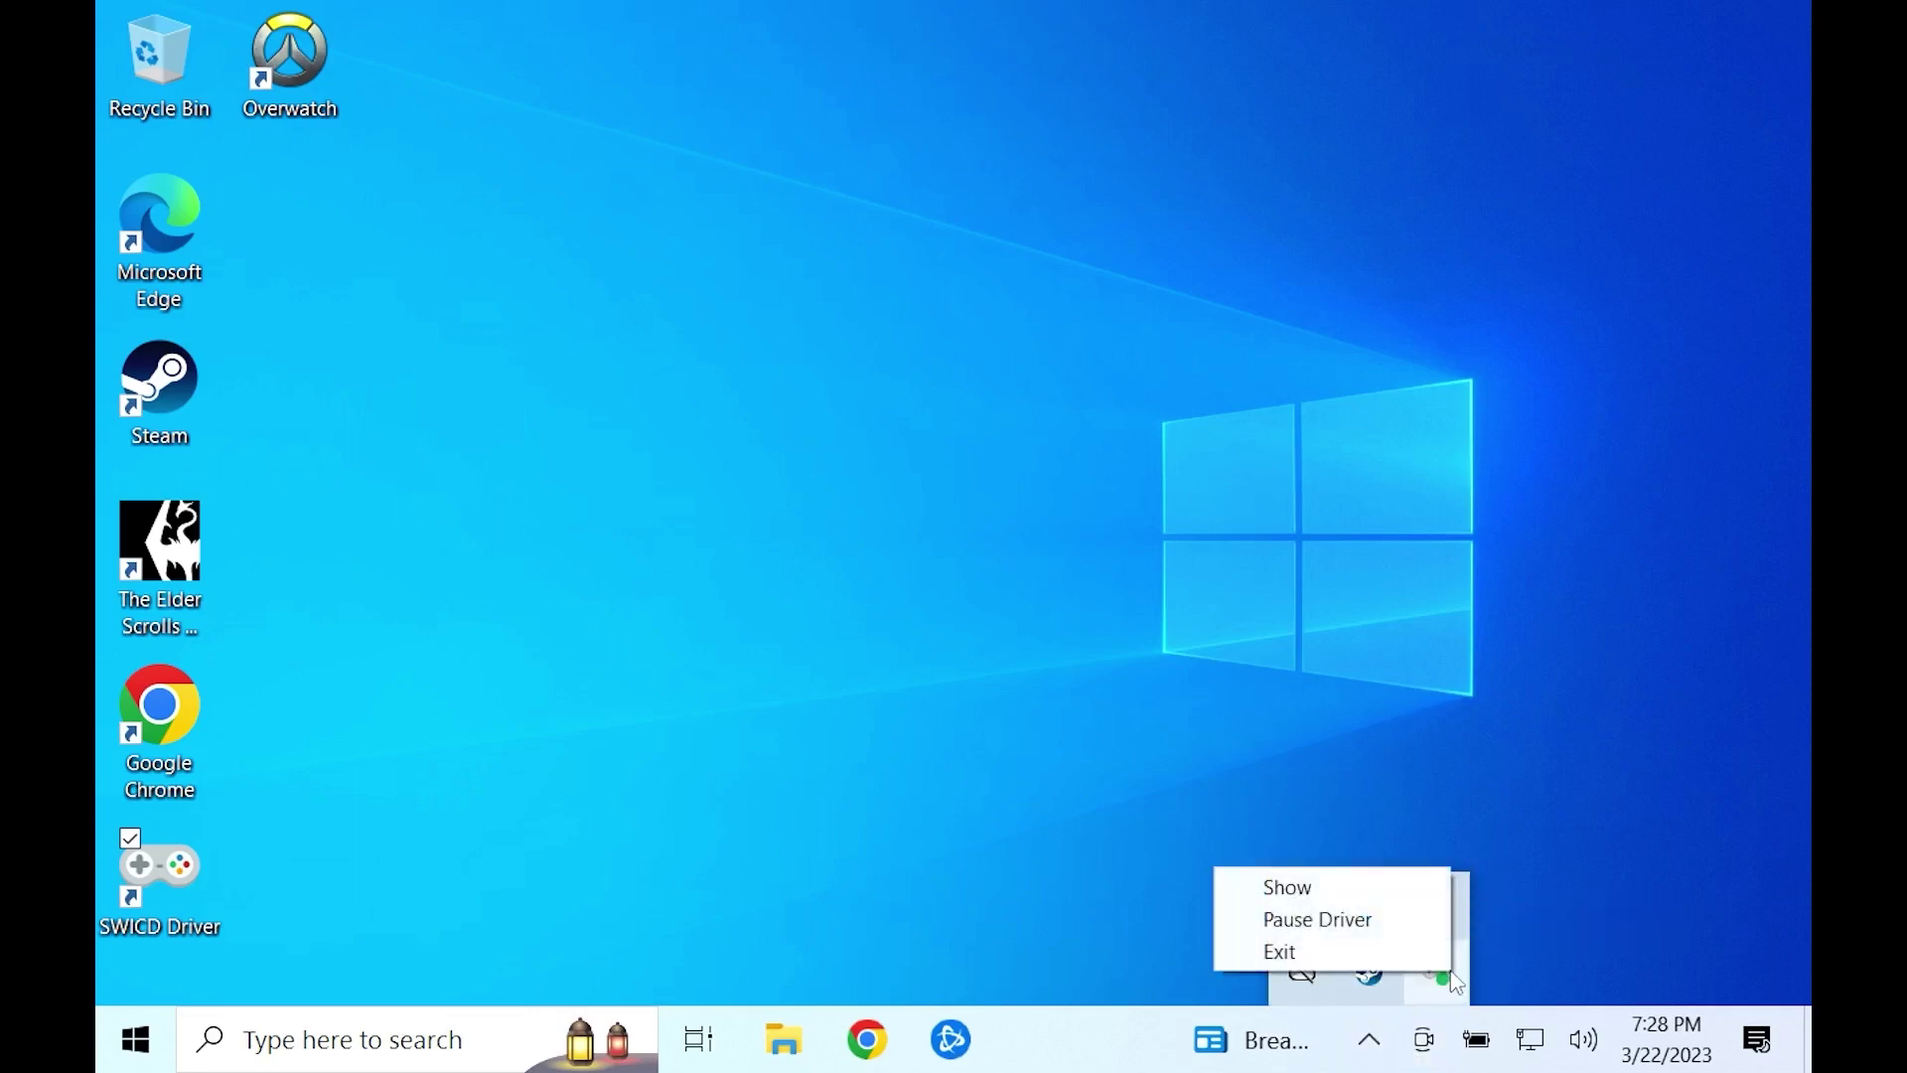
{"action": "left_click", "coordinate": [1337, 884]}
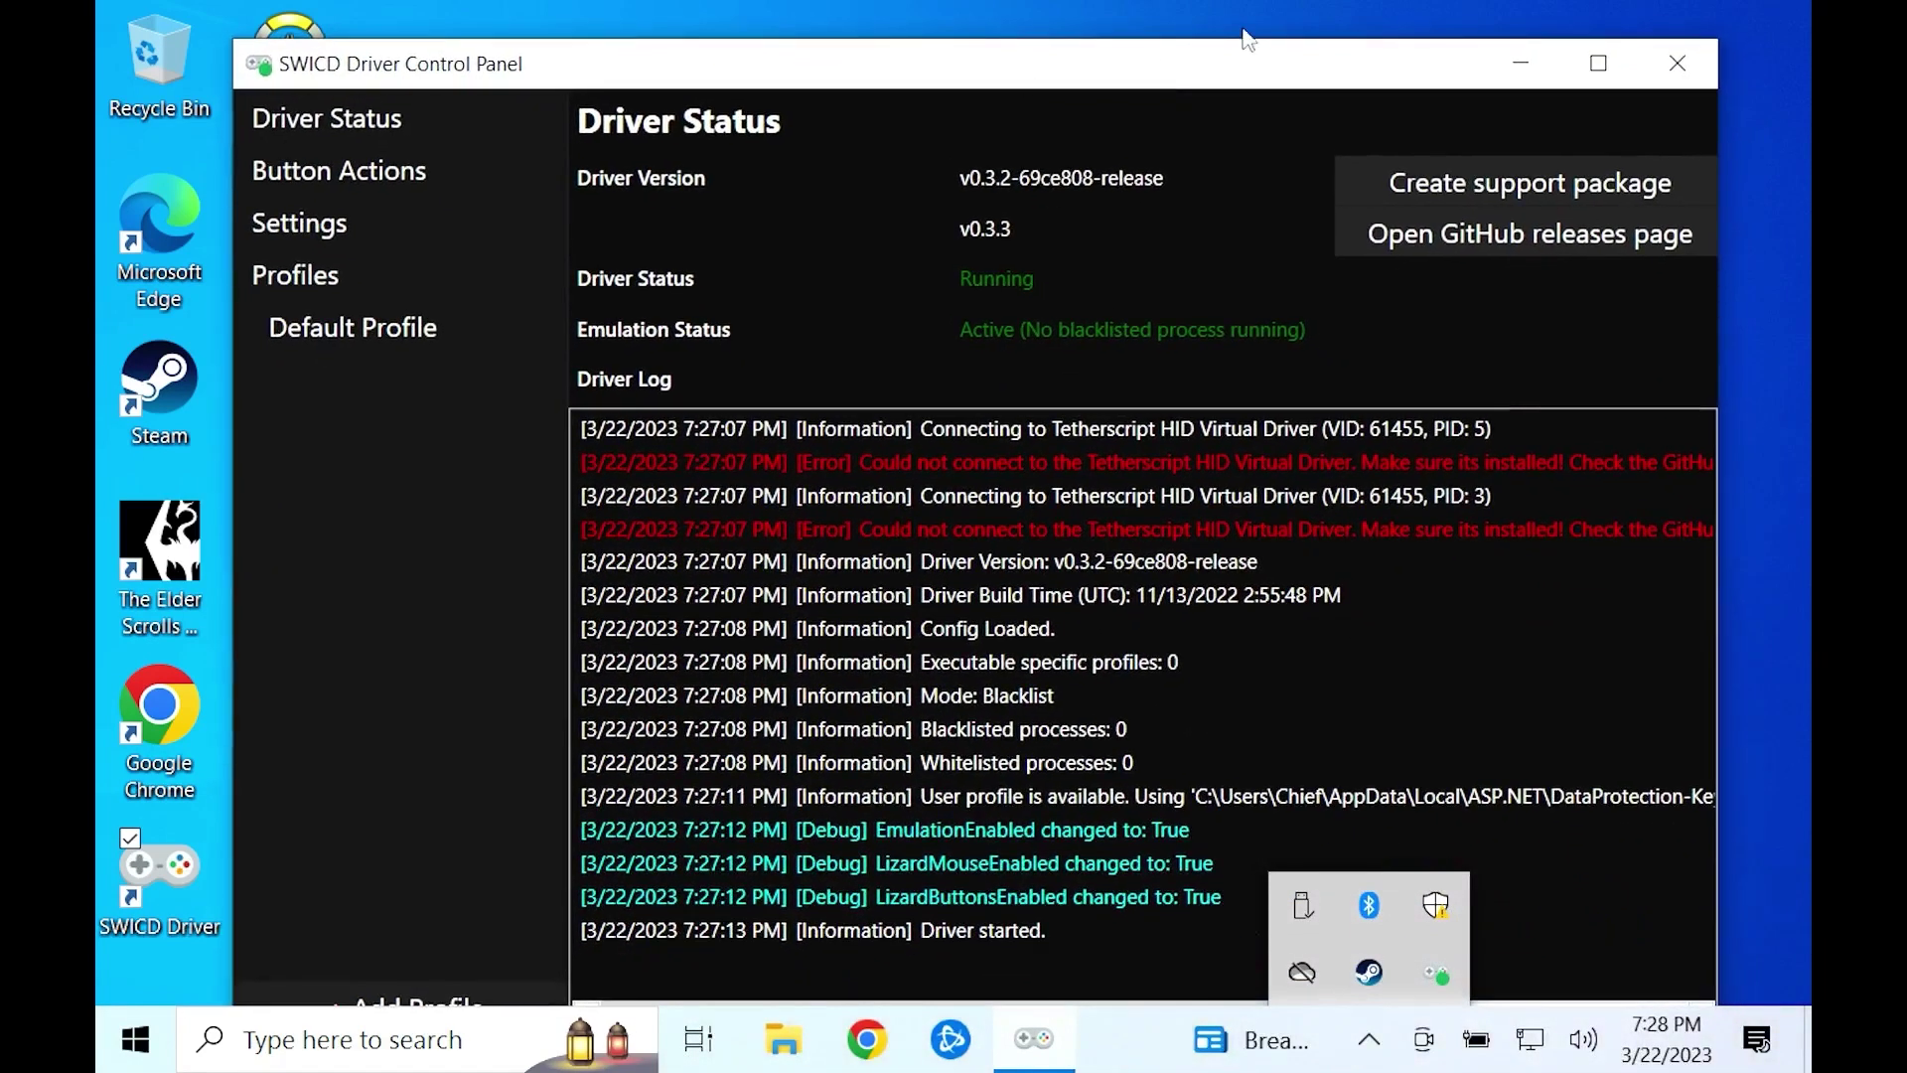
In the Default Profile, tick Mouse Movement Disabled and Buttons Disabled, then close the panel
{"action": "left_click", "coordinate": [1238, 50]}
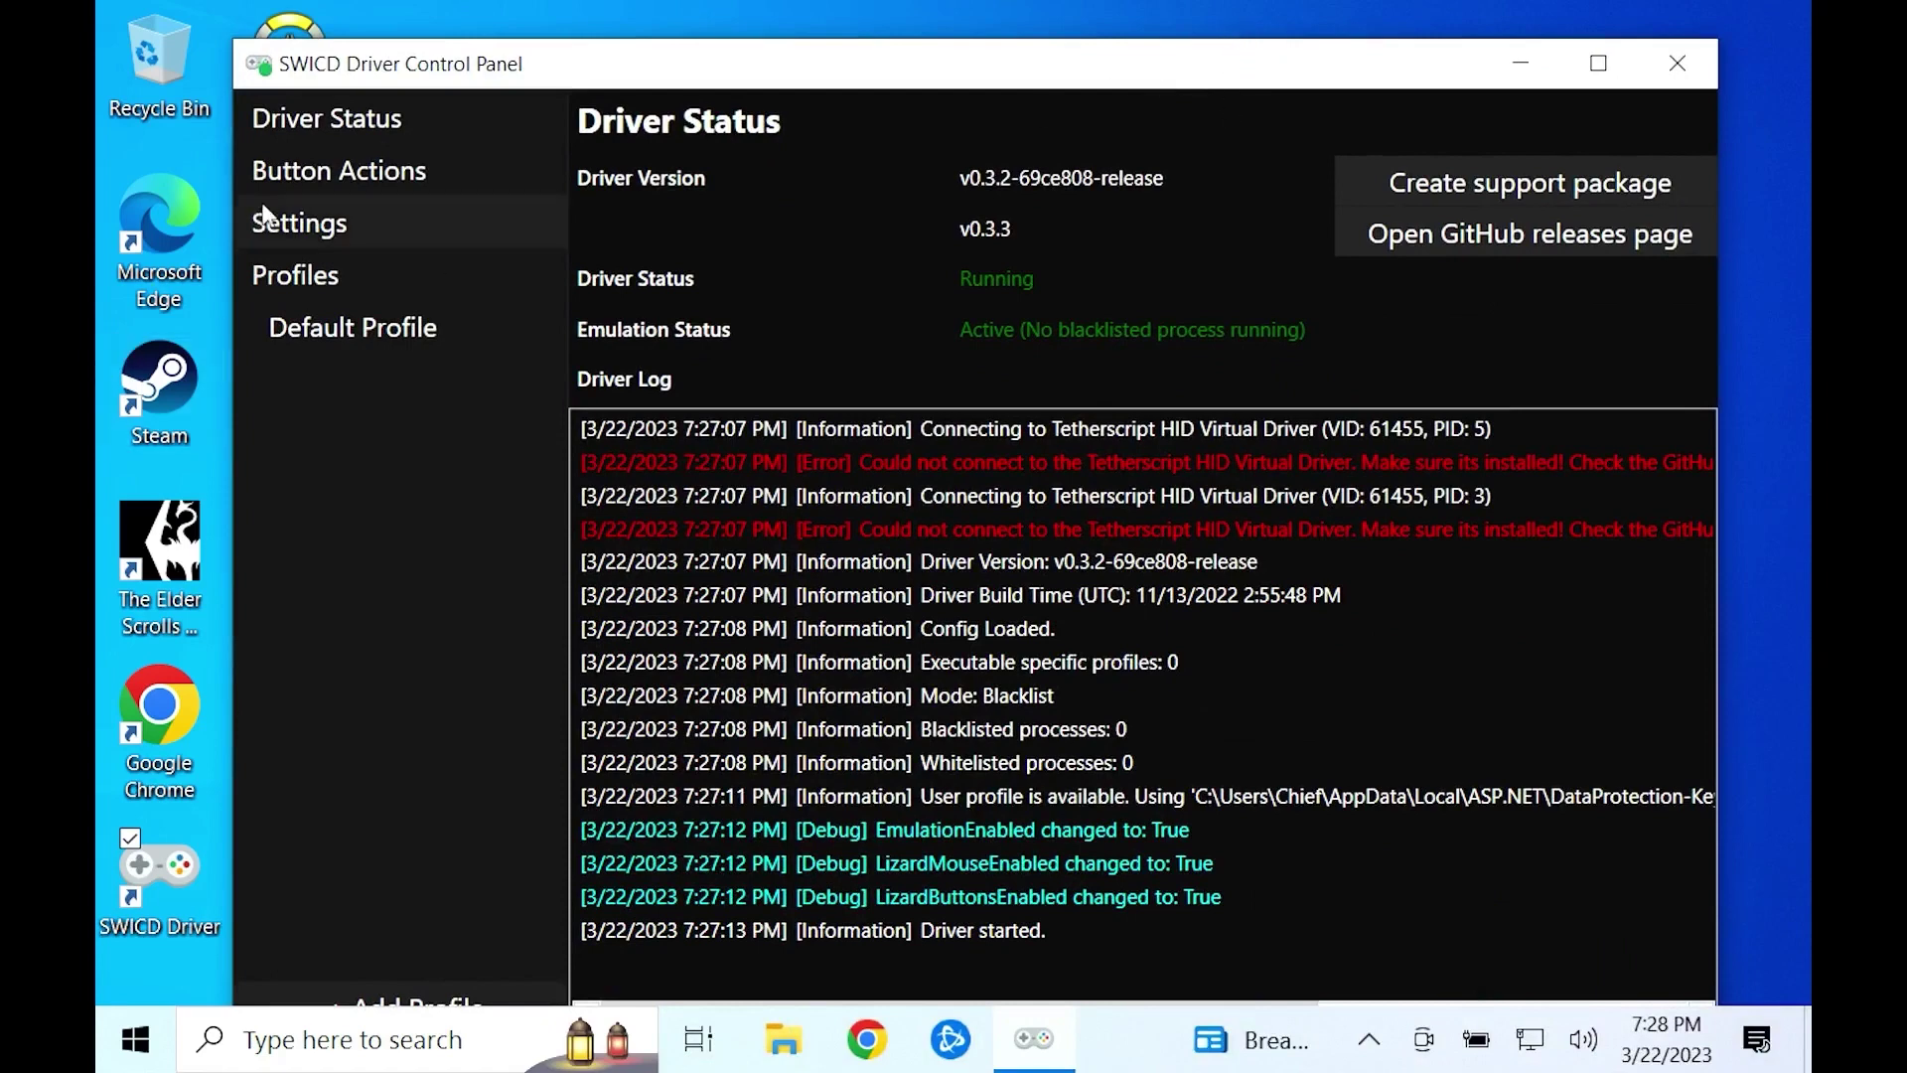
{"action": "left_click", "coordinate": [328, 171]}
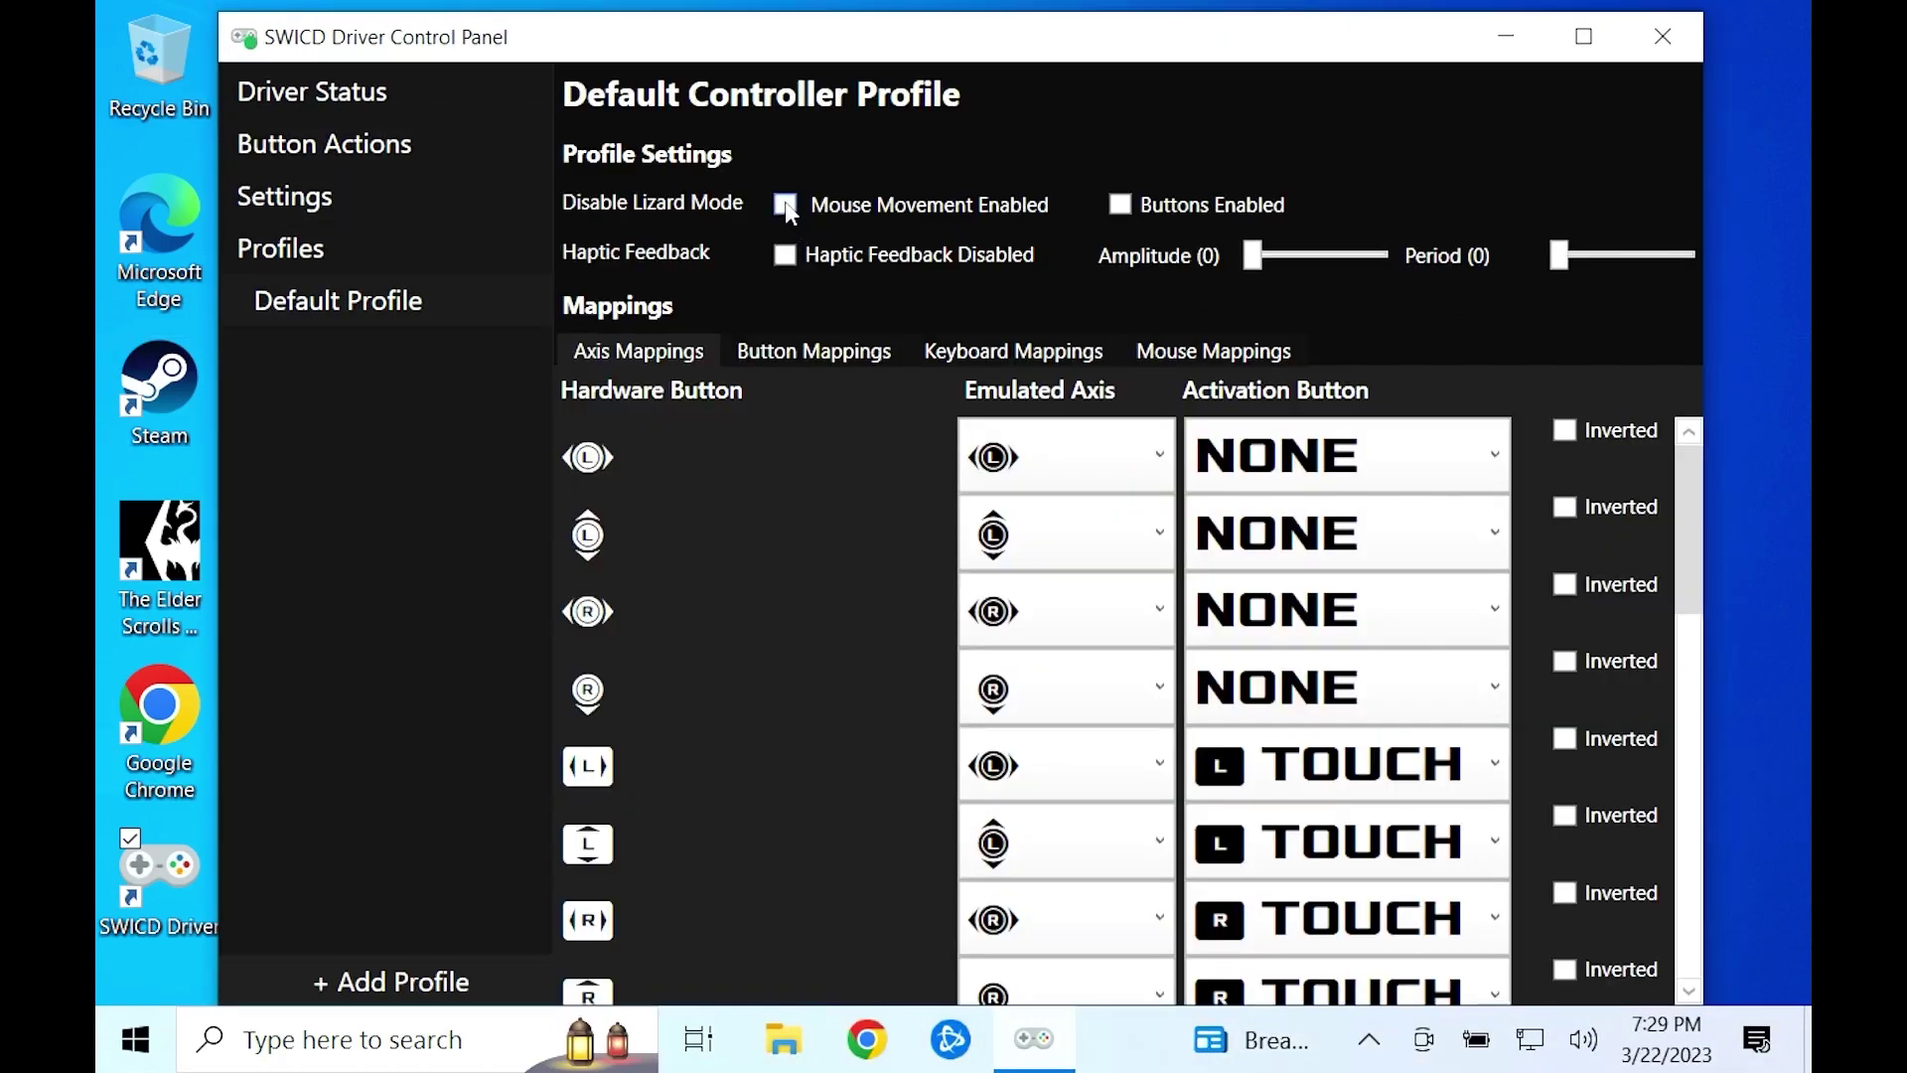
{"action": "left_click", "coordinate": [787, 205]}
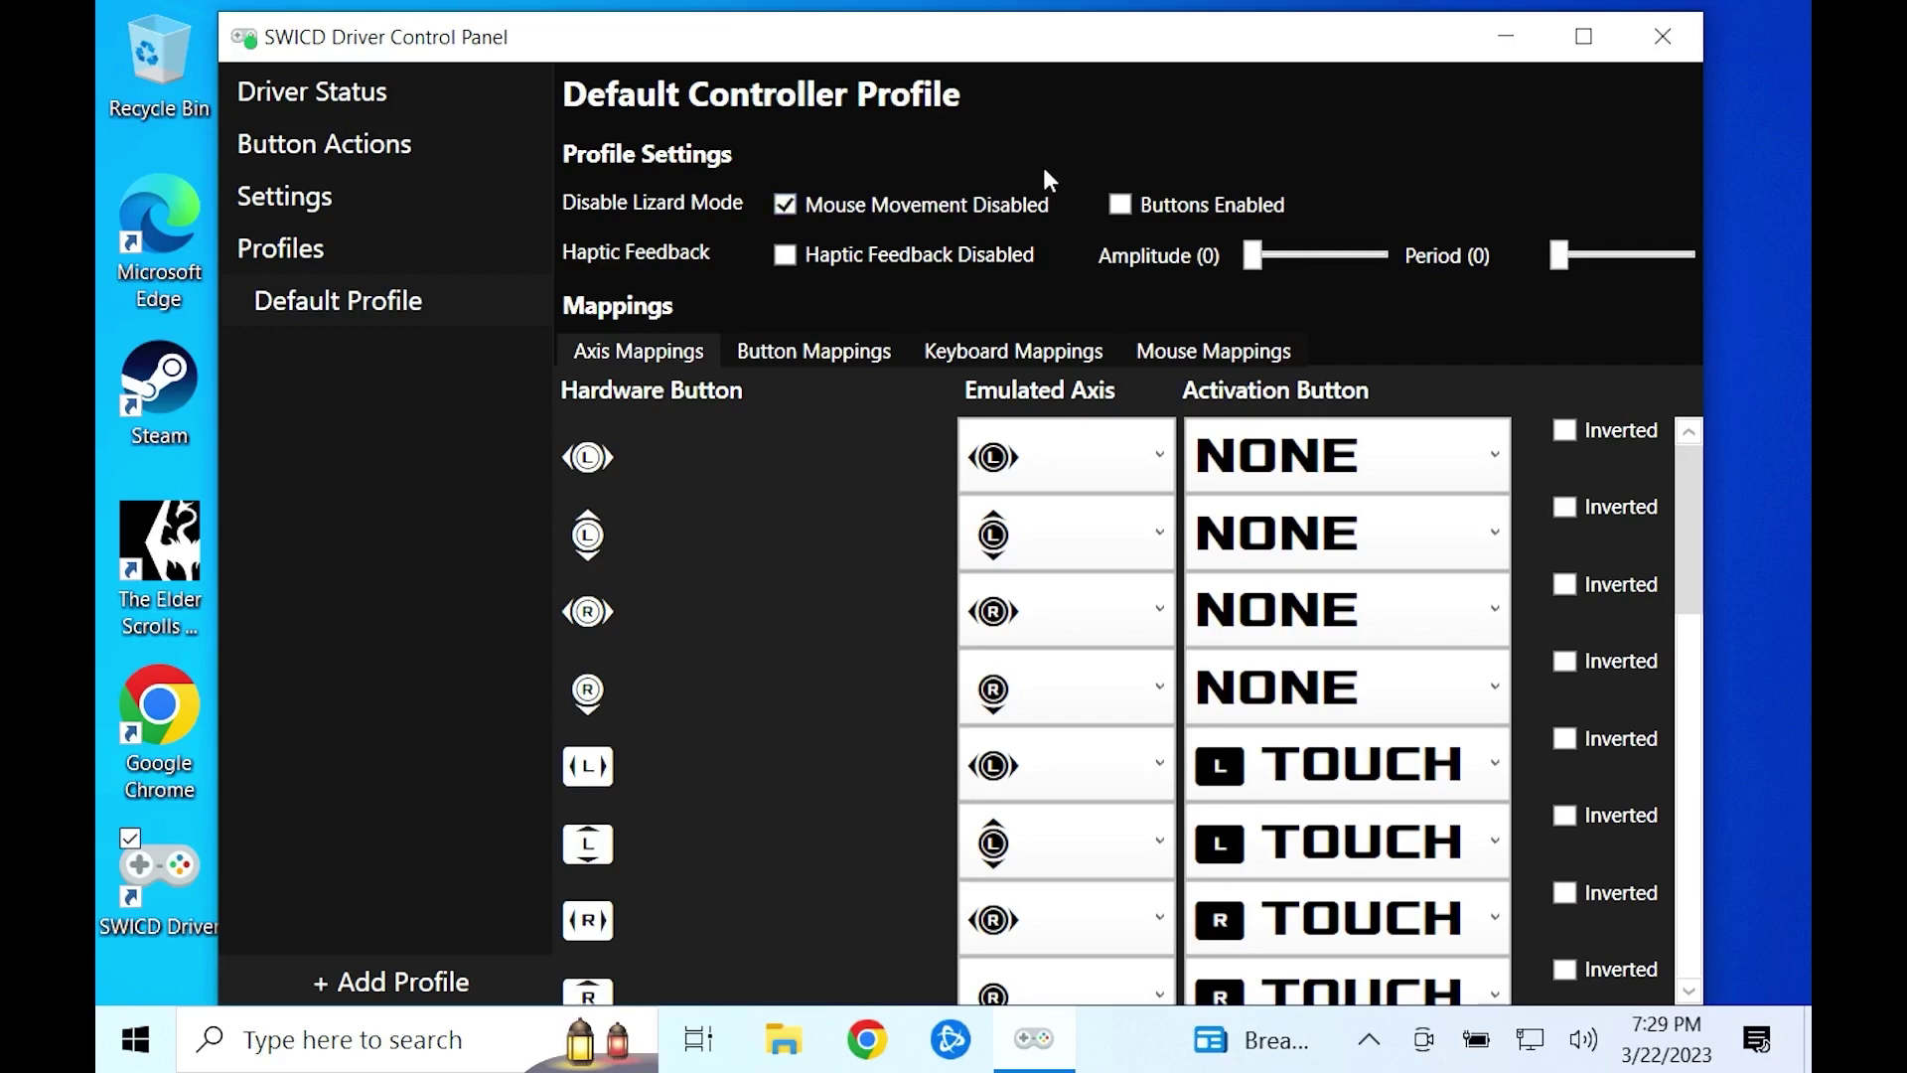
{"action": "left_click", "coordinate": [1123, 205]}
{"action": "left_click", "coordinate": [1662, 35]}
Confirm saving the profile changes, then launch Overwatch from its desktop shortcut
{"action": "left_click", "coordinate": [364, 260]}
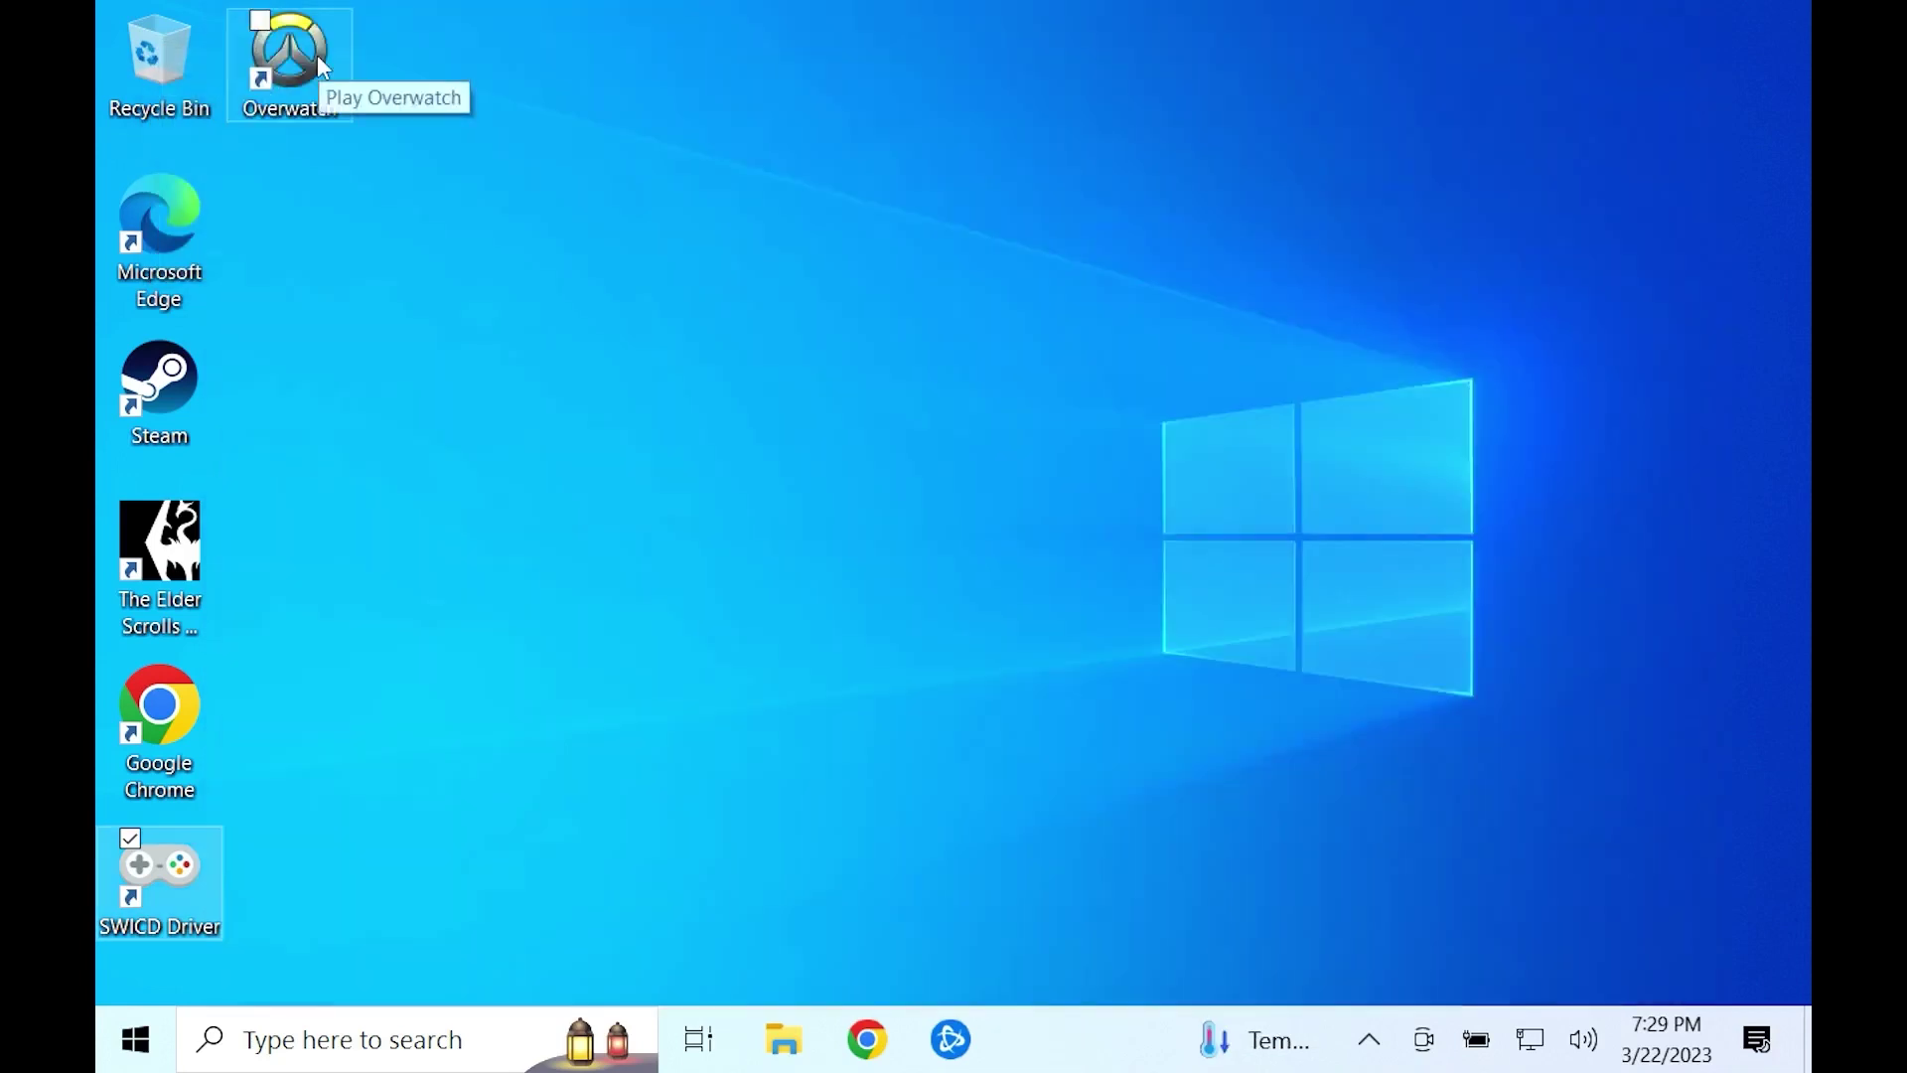
{"action": "double_click", "coordinate": [298, 55]}
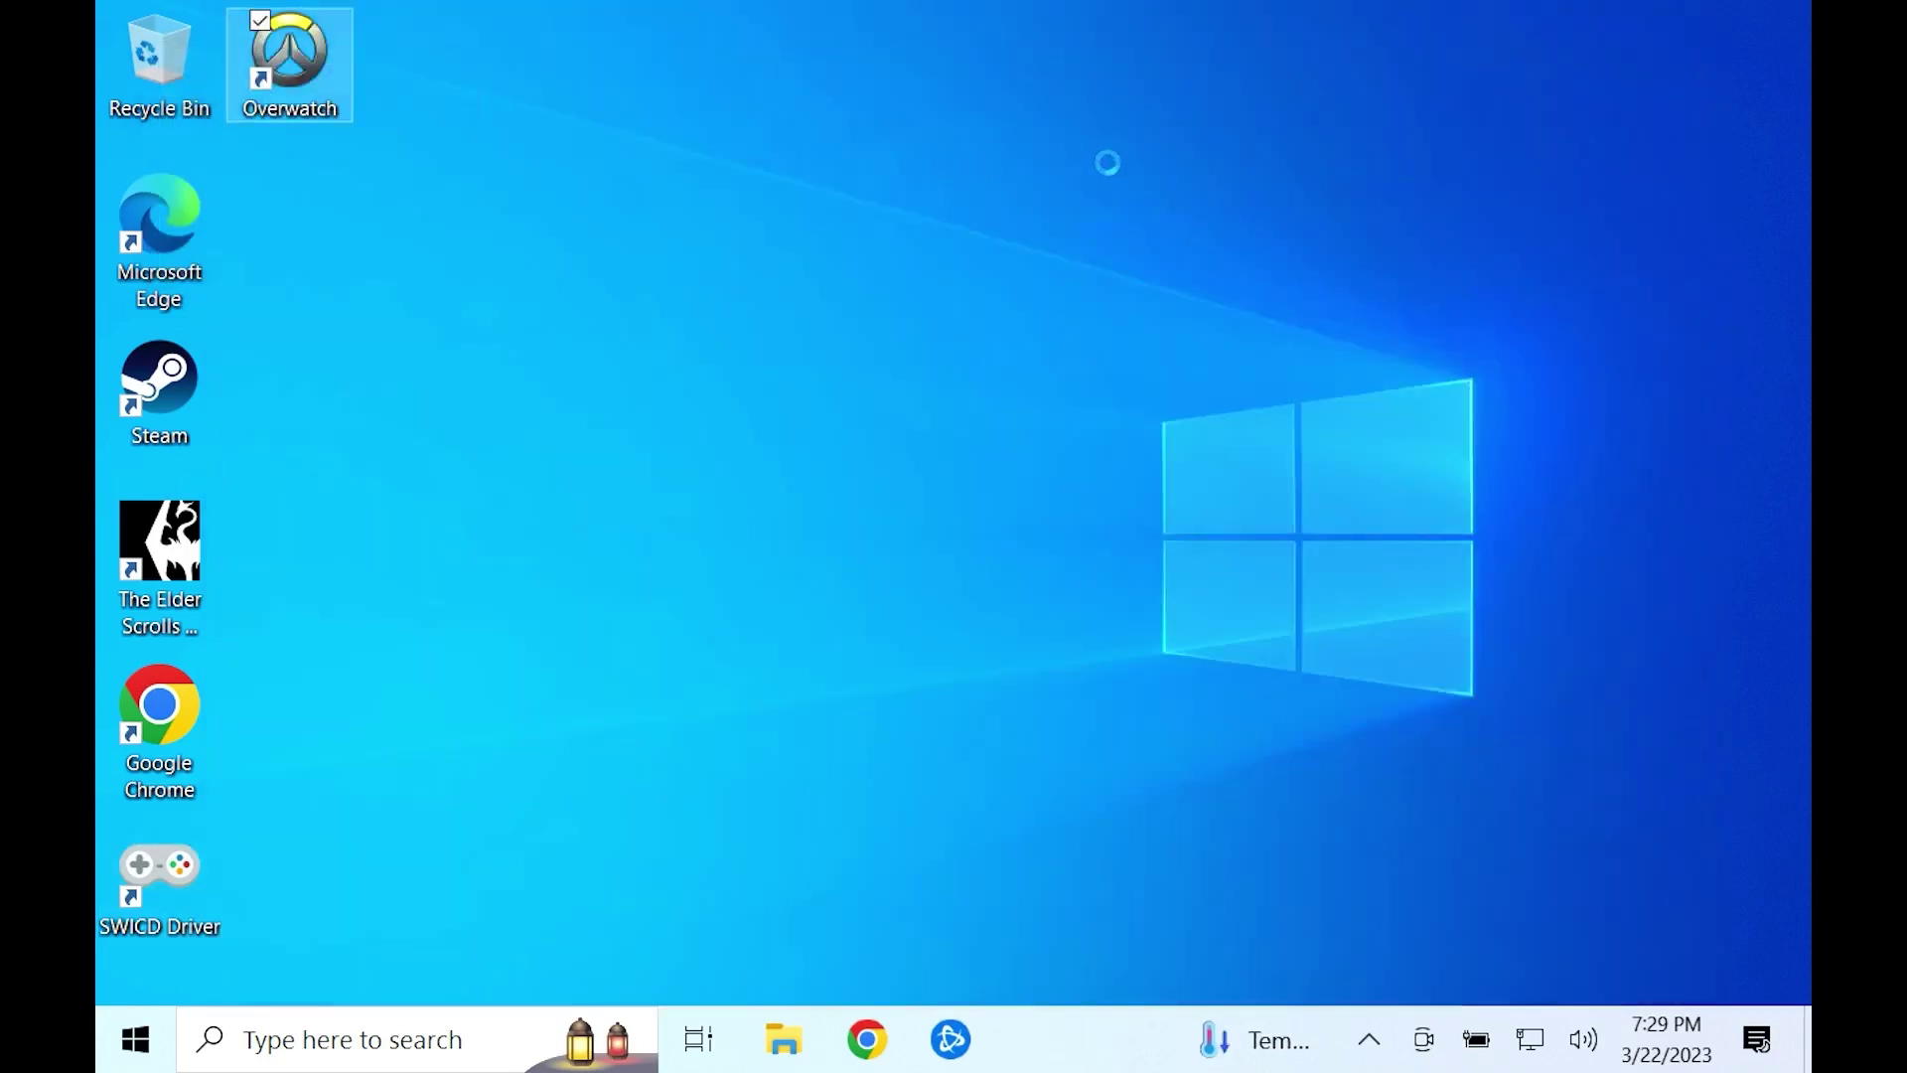